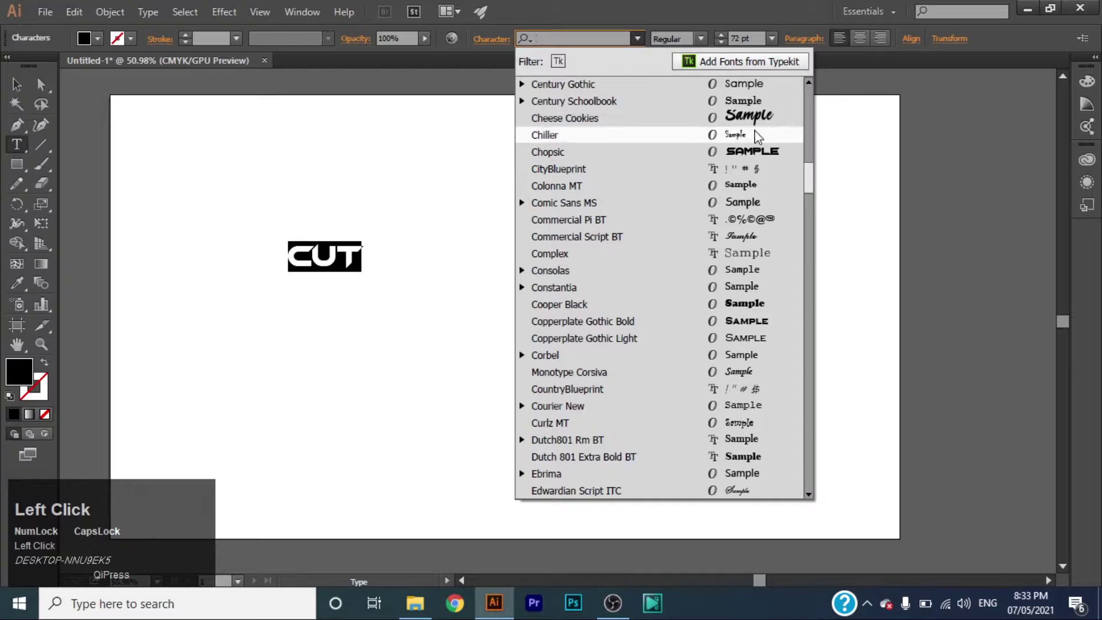
Set the word CUT in the Bord Demo font, enlarge it proportionally to about 464 pt and centre it on the artboard
left_click_drag(810, 182, 810, 150)
left_click(748, 279)
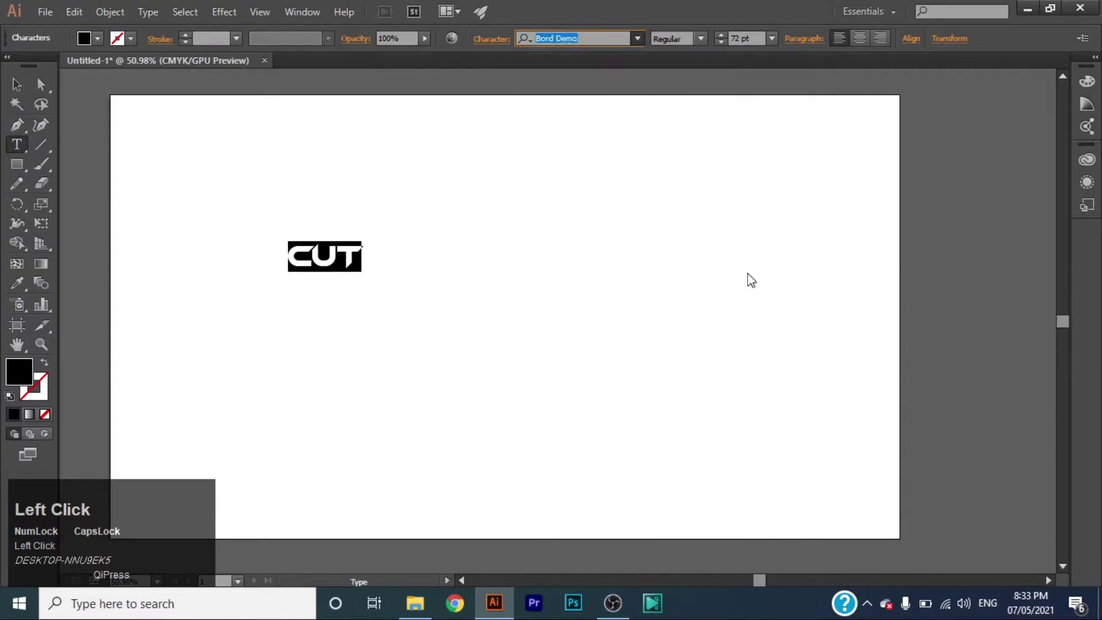
left_click(18, 86)
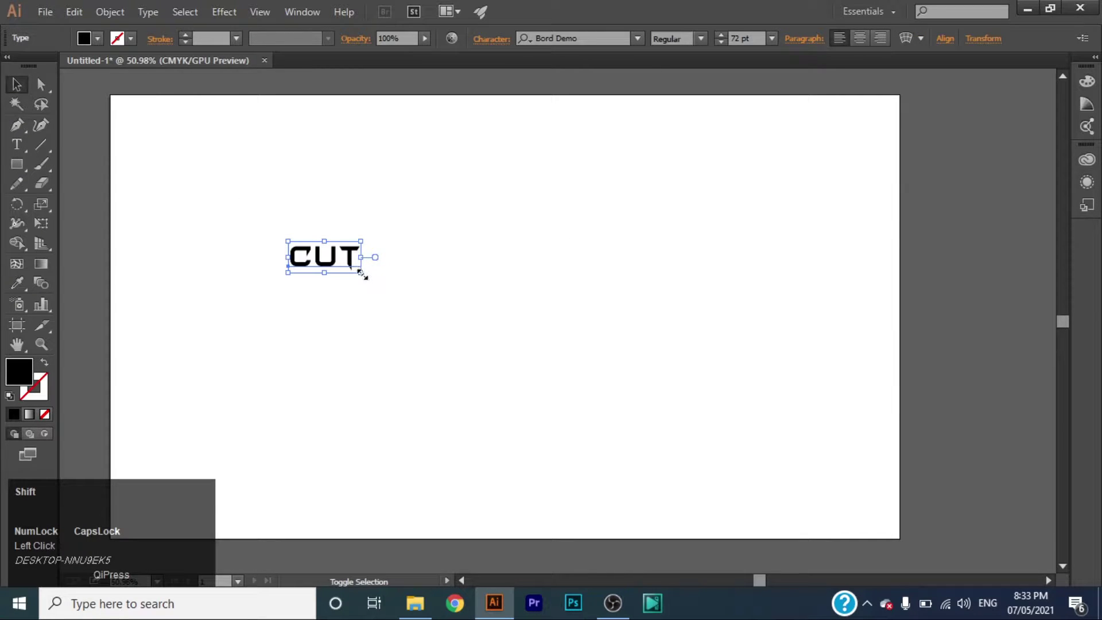
left_click_drag(361, 273, 758, 502)
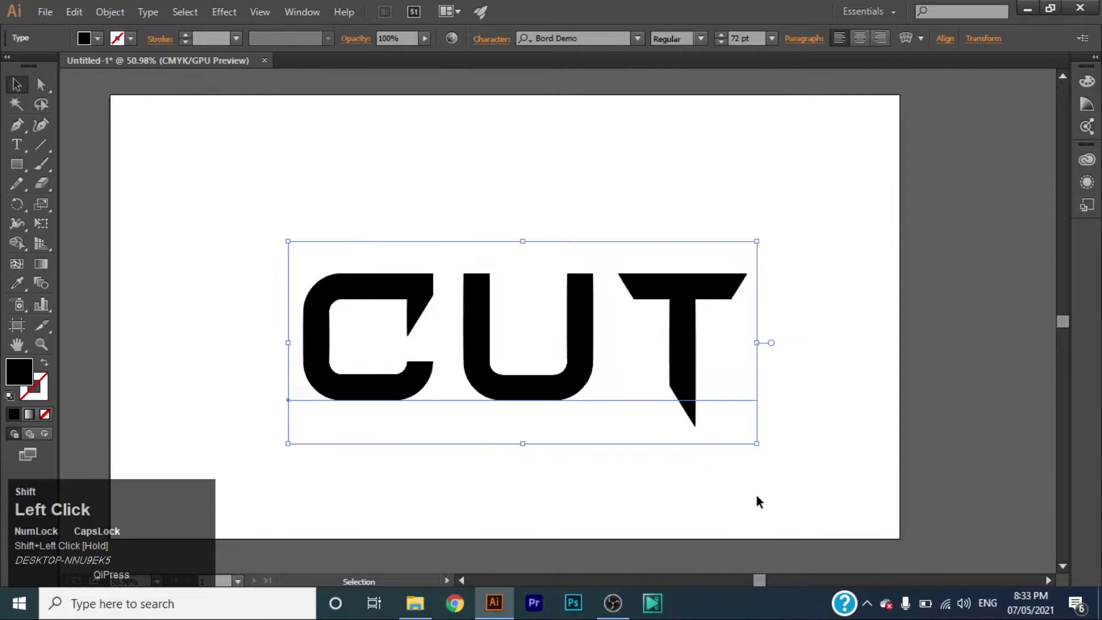
left_click_drag(576, 336, 572, 293)
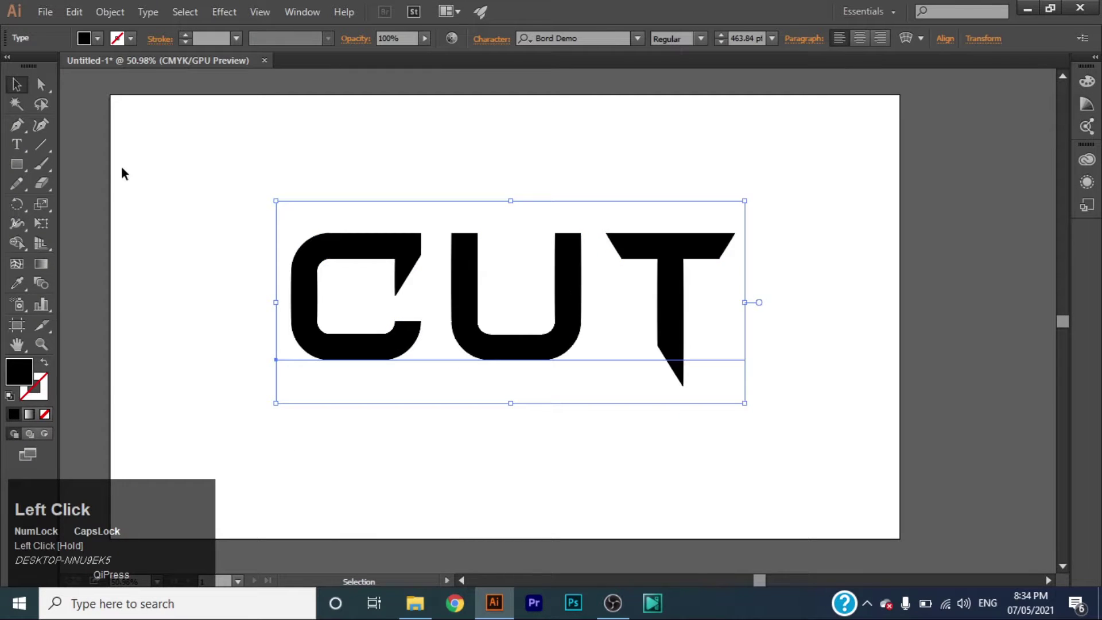
Expand the CUT text into editable outlines with both Object and Fill included
left_click(109, 11)
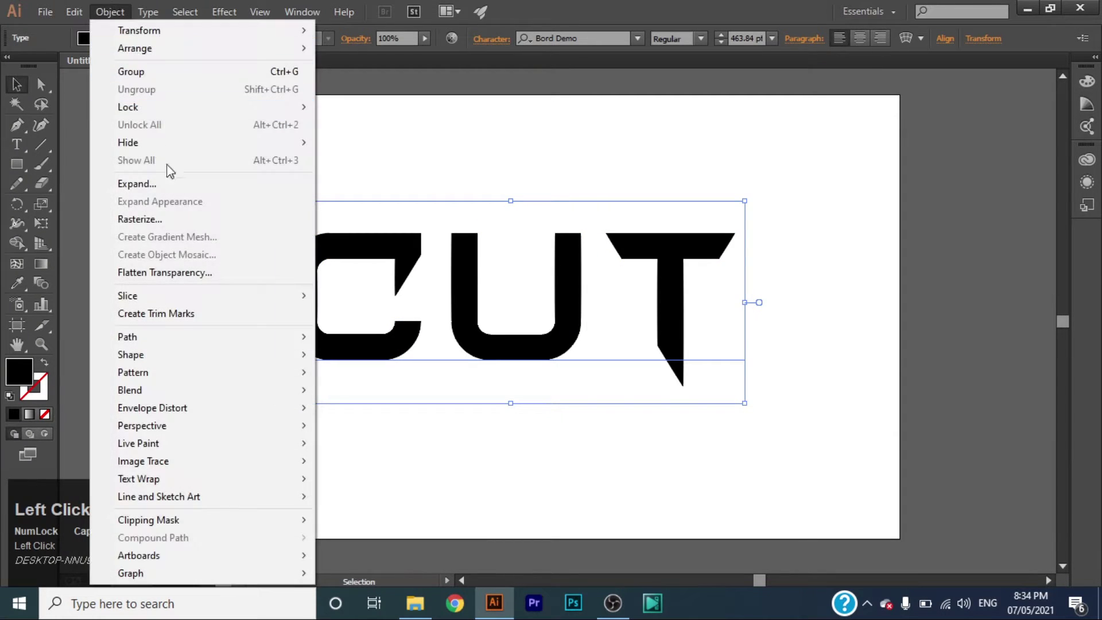
left_click(184, 184)
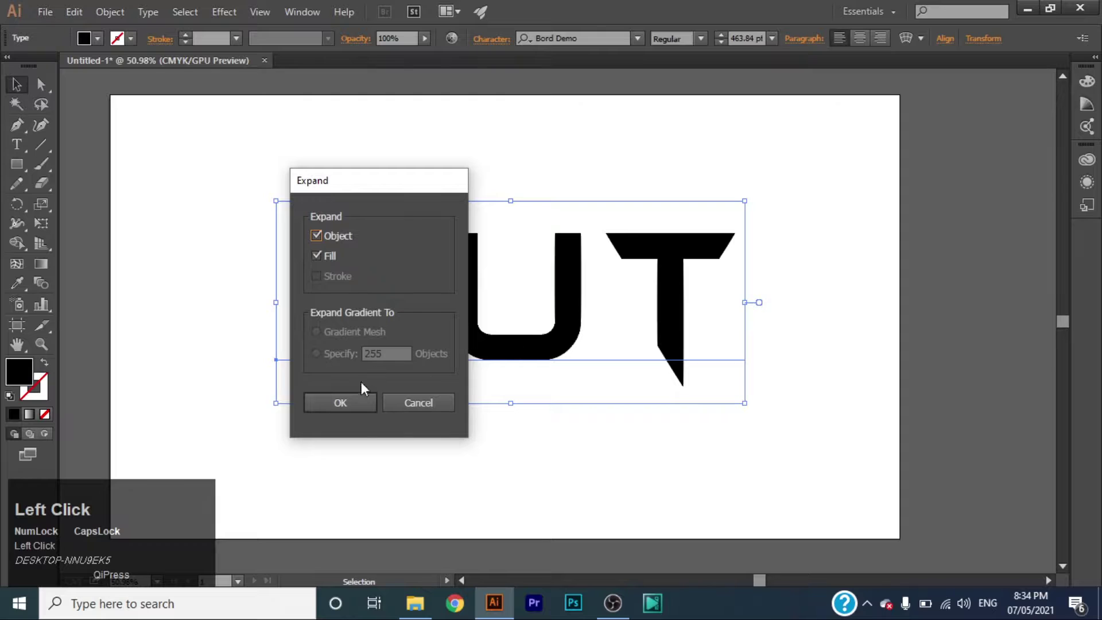
left_click(357, 402)
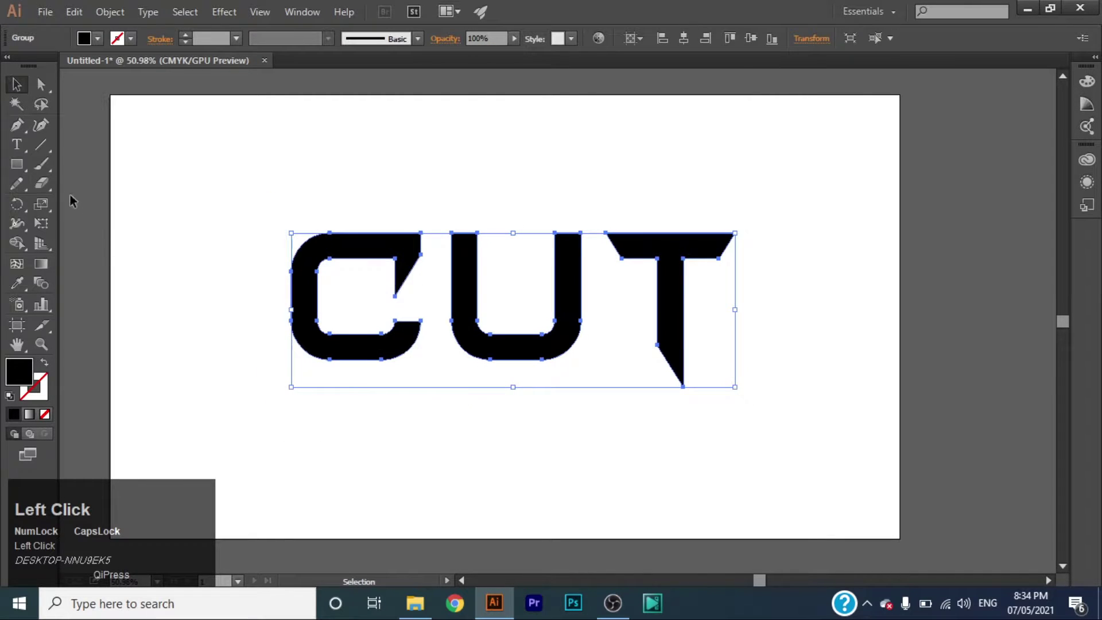
Slice across all three letters with the Knife in one straight line rising slightly from the C's lower half to the T's stem
left_click_drag(44, 188, 97, 223)
key("alt")
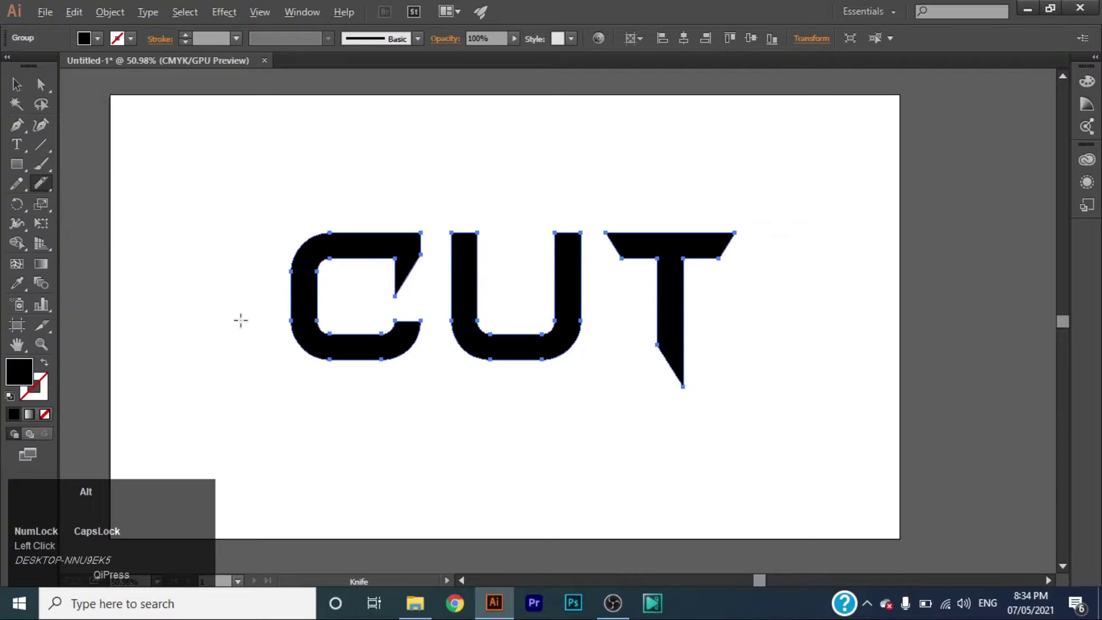
left_click_drag(246, 328, 768, 273)
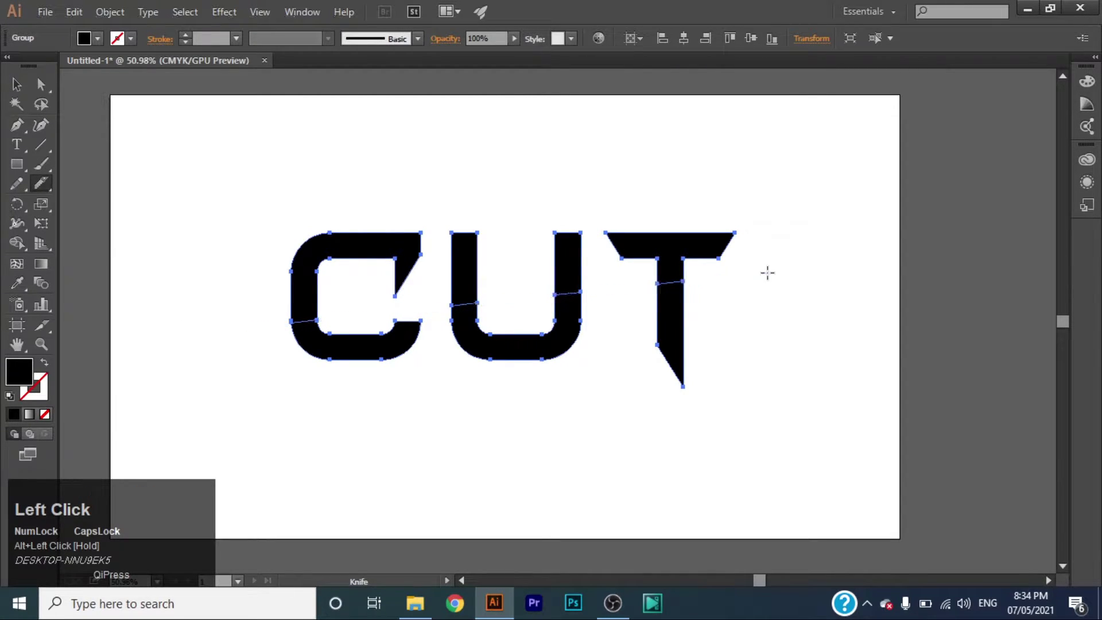
Ungroup the sliced letters into separate pieces and clear the selection
left_click(16, 85)
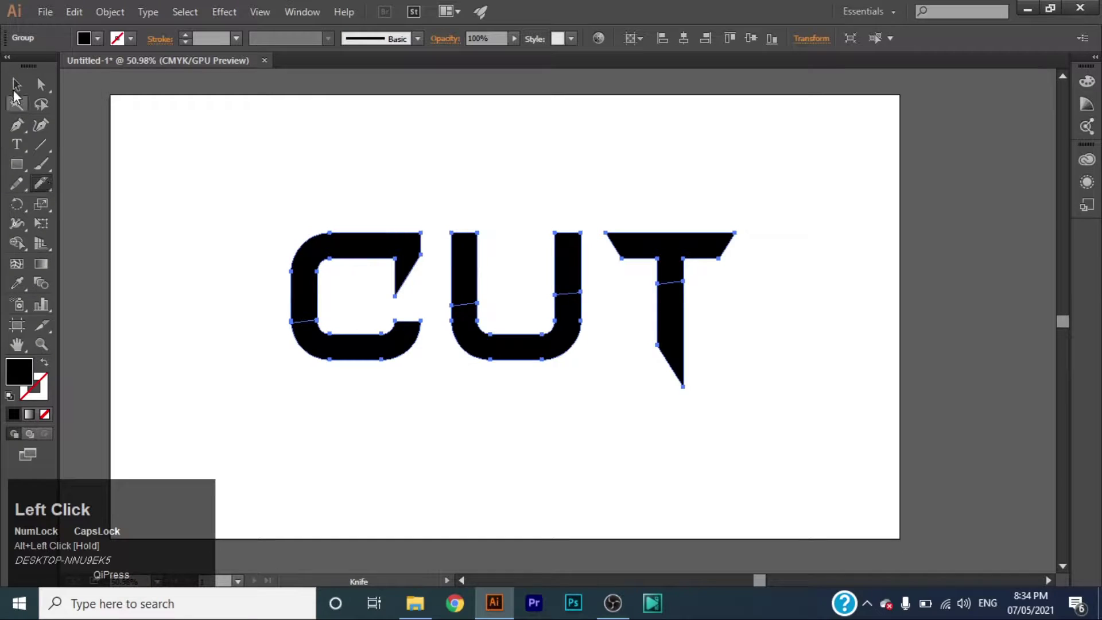
right_click(370, 246)
left_click(432, 340)
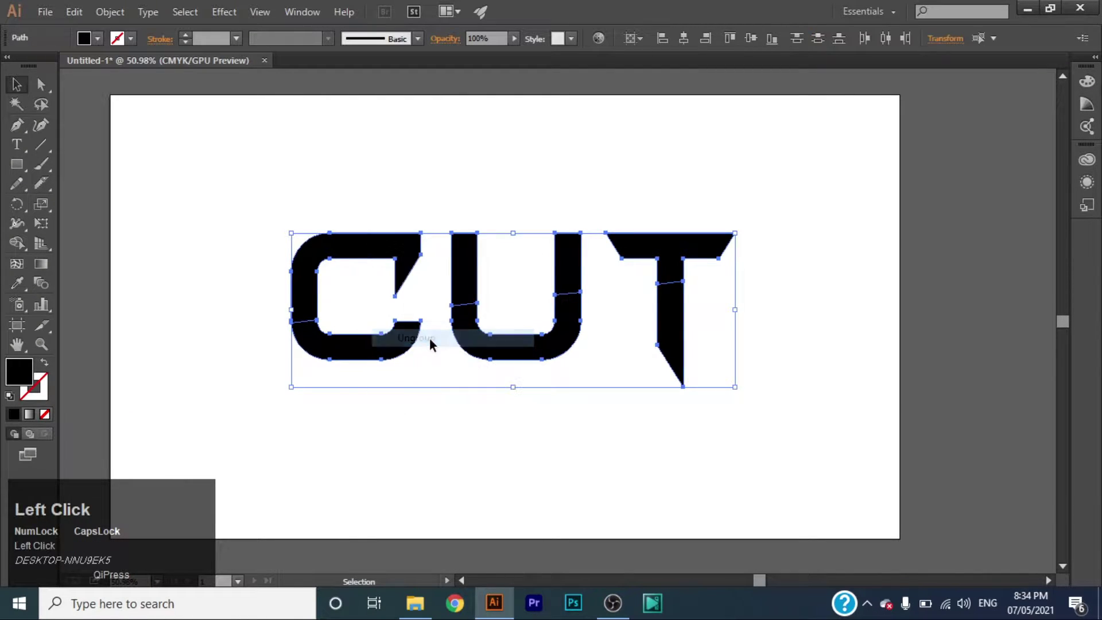
left_click(230, 329)
Select the upper pieces of the C, U and T and shift them slightly up and left of the lower pieces
left_click(333, 257)
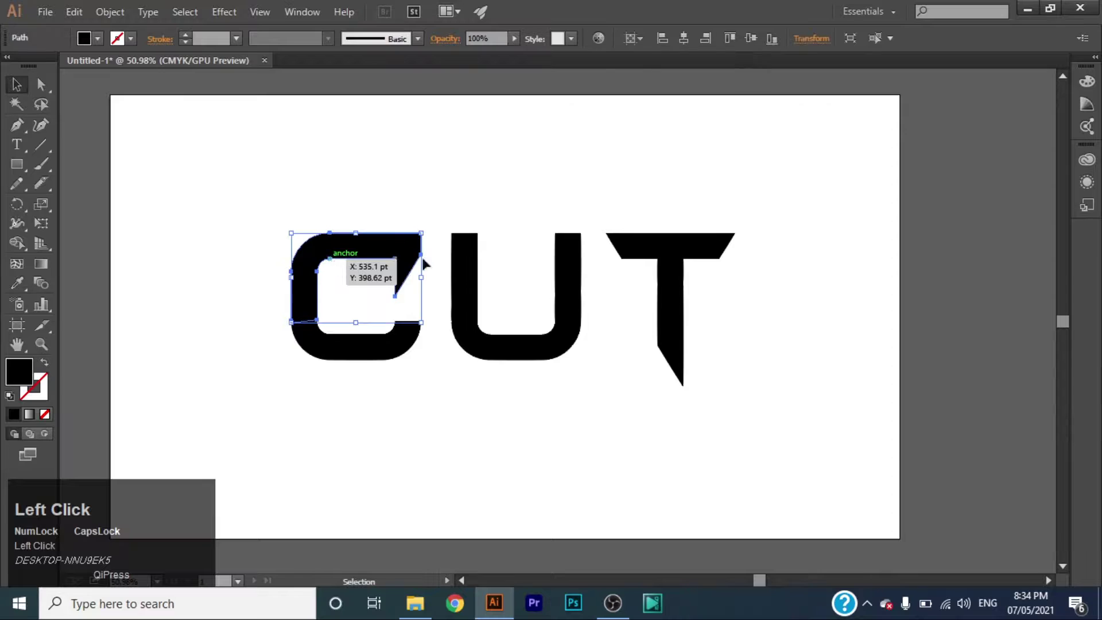
left_click(473, 276, "shift")
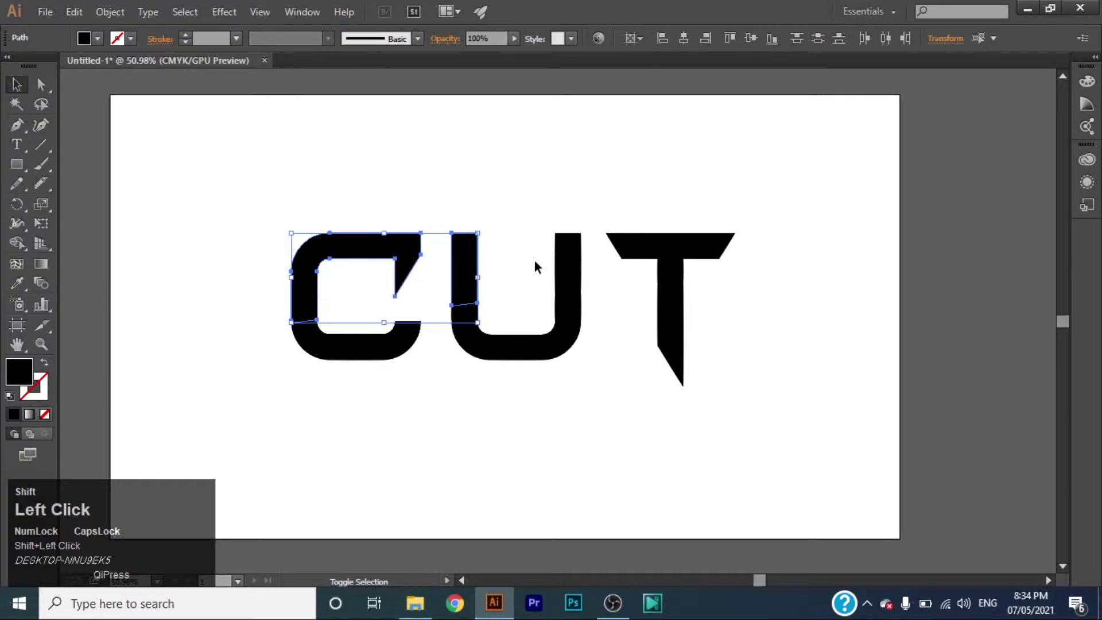
left_click(643, 253, "shift")
key("Up")
key("Up")
key("Up")
key("Up")
key("Up")
key("Up")
key("Up")
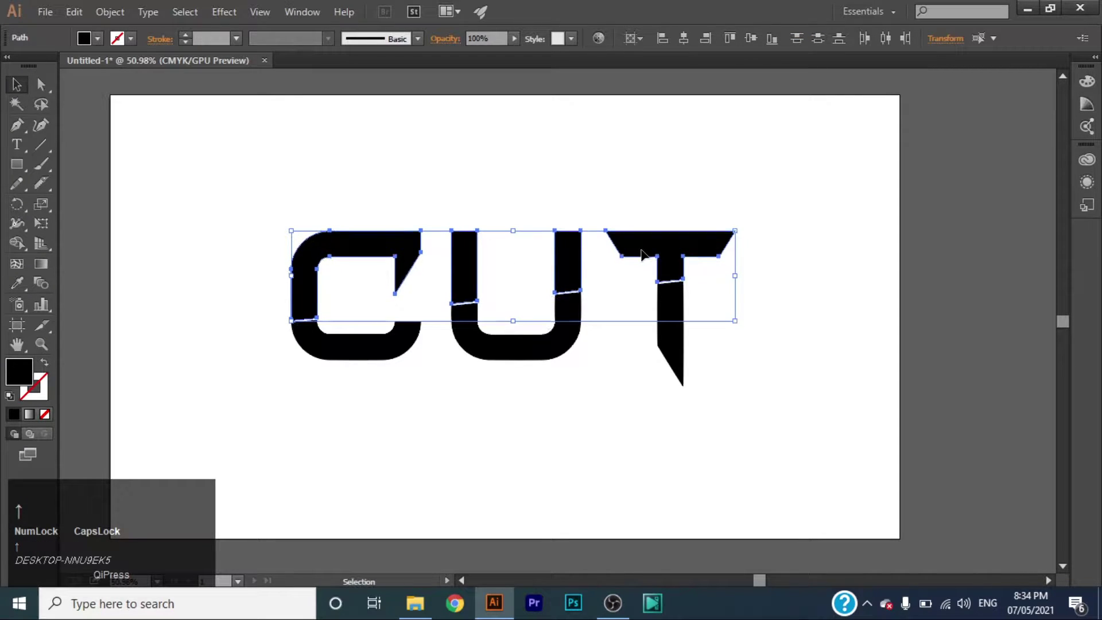
key("Left")
key("Left")
key("Left")
key("Left")
key("Left")
key("Left")
key("Left")
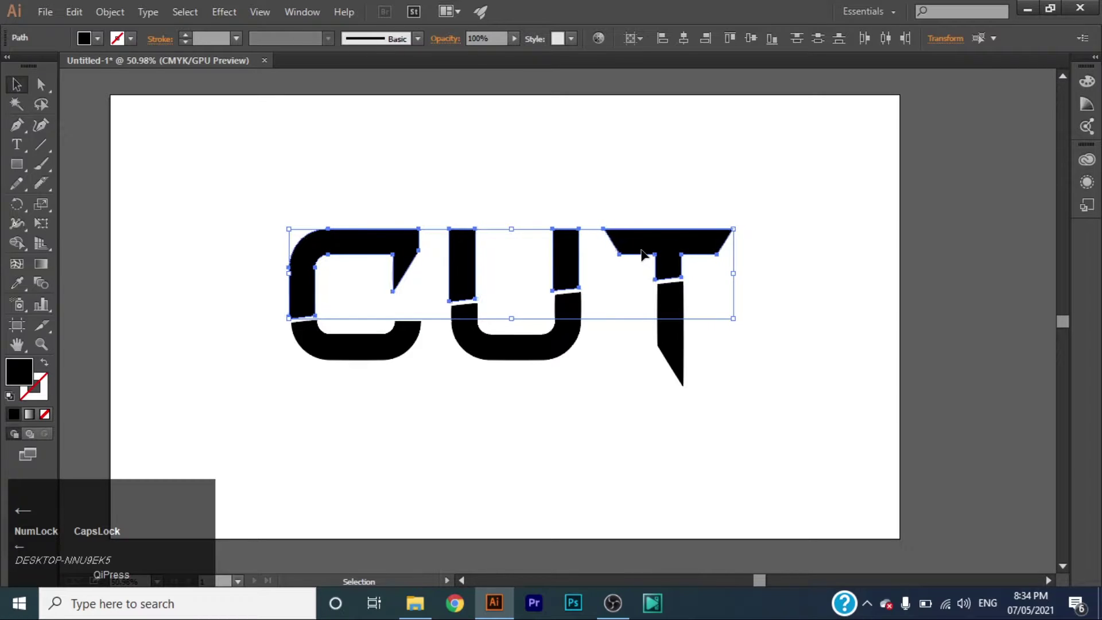
key("Left")
key("Left")
key("Left")
key("Left")
key("Left")
key("Left")
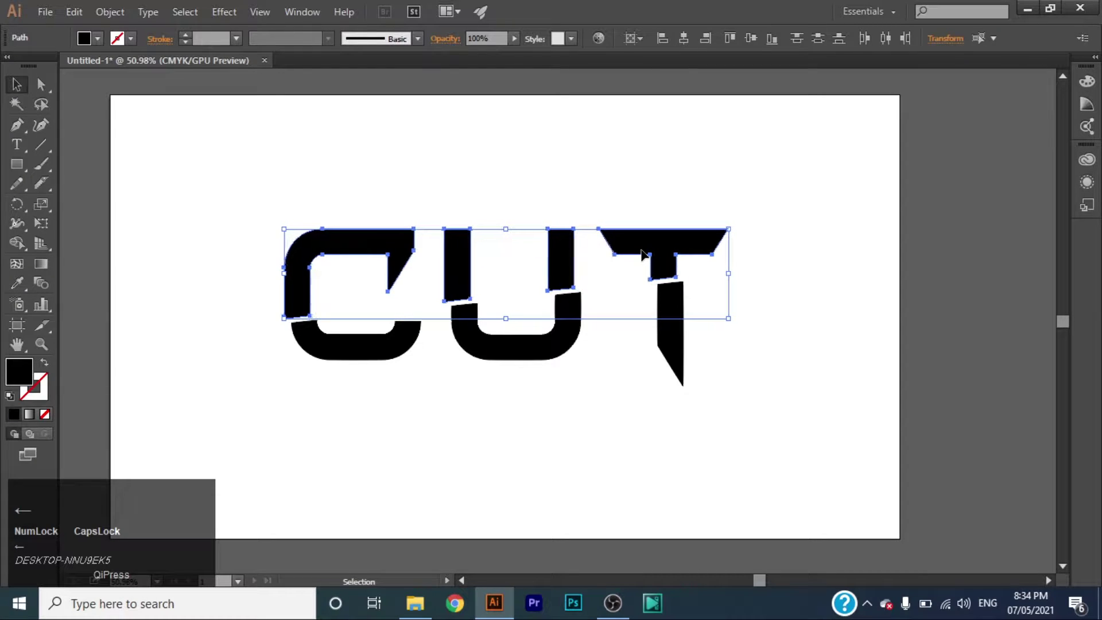
key("Down")
key("Down")
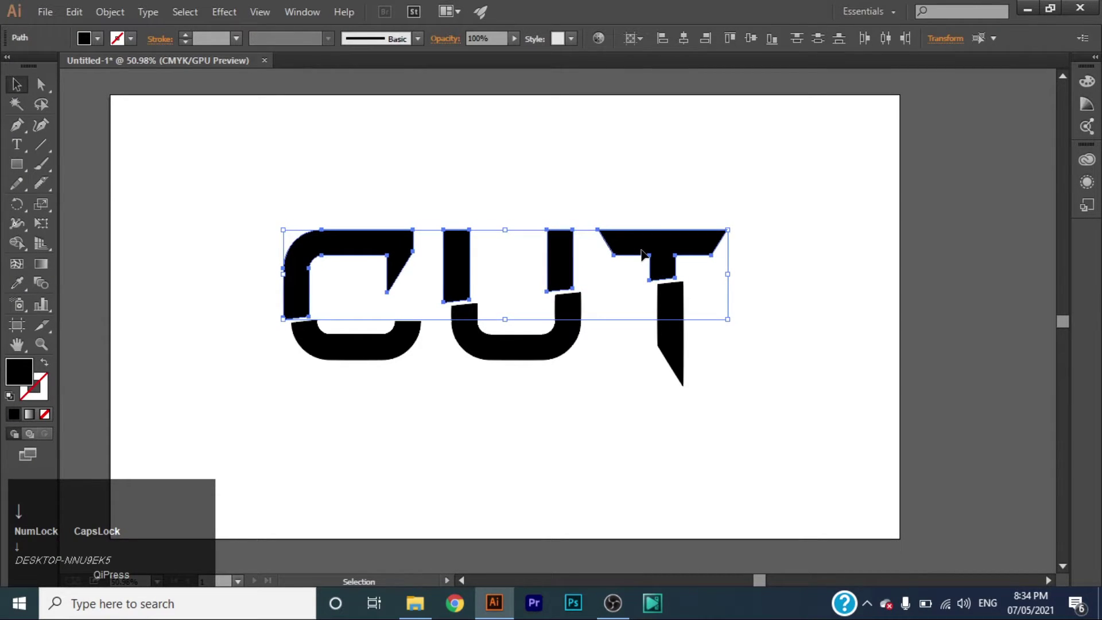
left_click(535, 413)
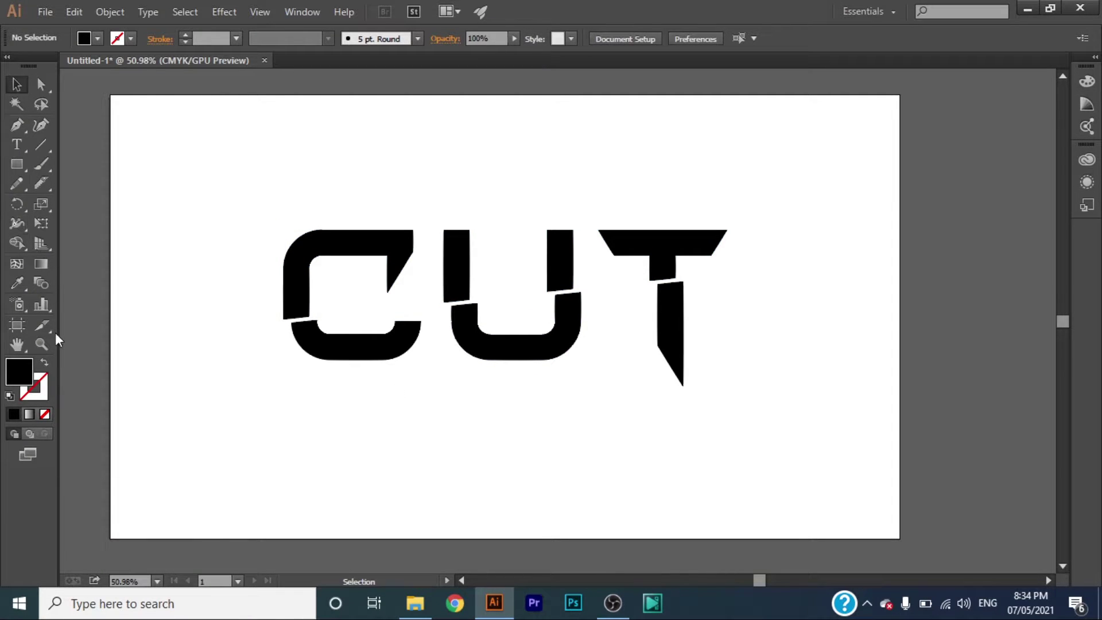
Draw a thin black triangular spike with the Pen tool, tapering outward and down from the lower-left corner of the C's upper piece
left_click(39, 349)
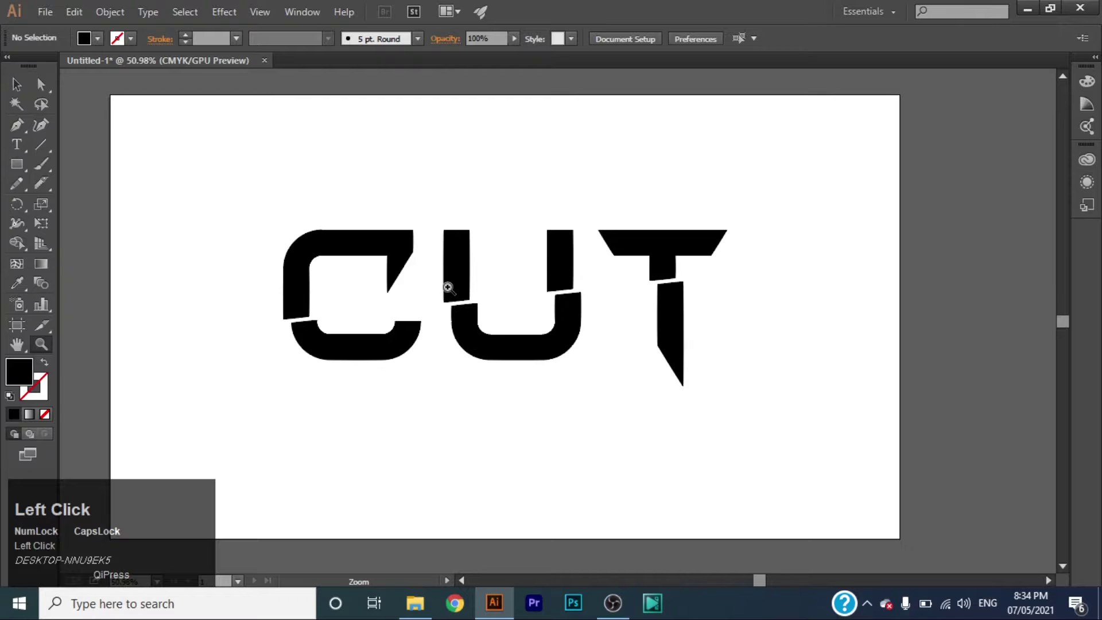
left_click_drag(448, 287, 490, 338)
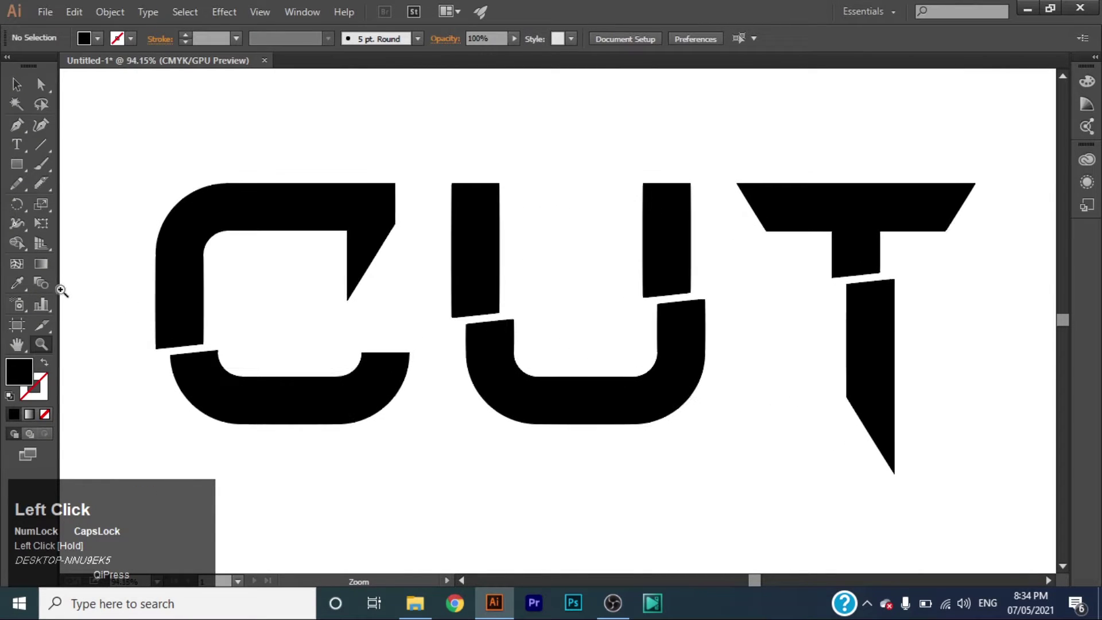
left_click(16, 124)
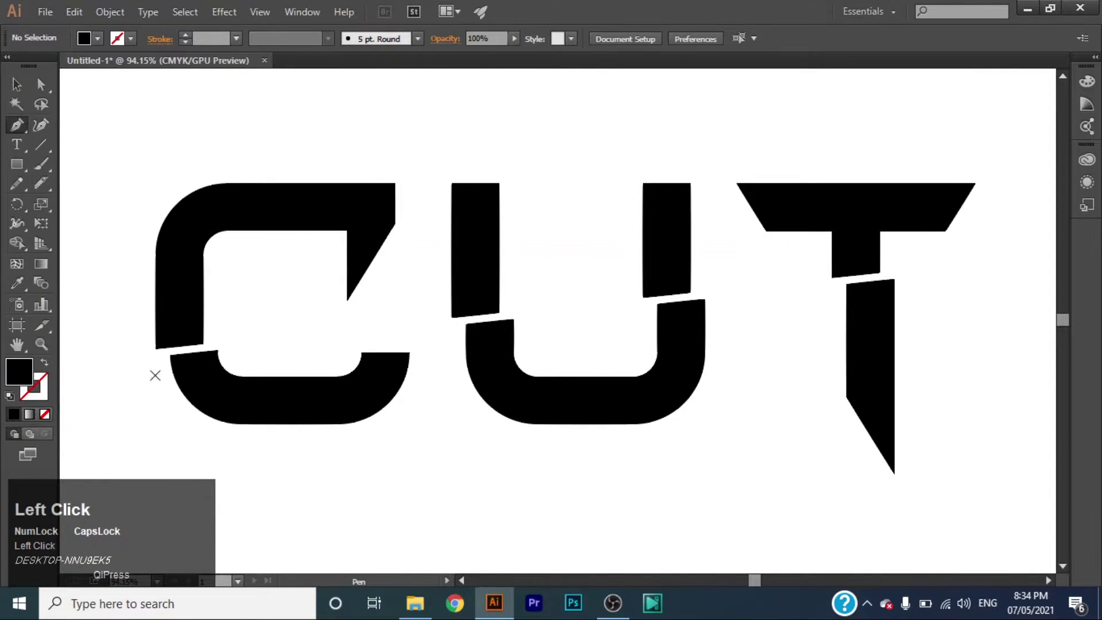
left_click(155, 346)
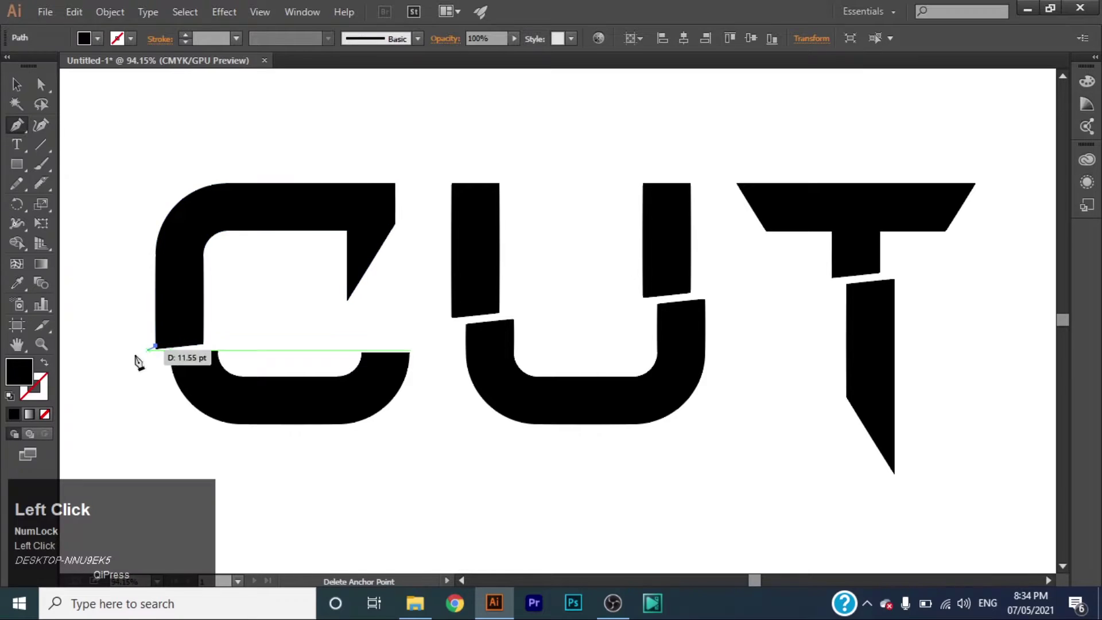
left_click(84, 361)
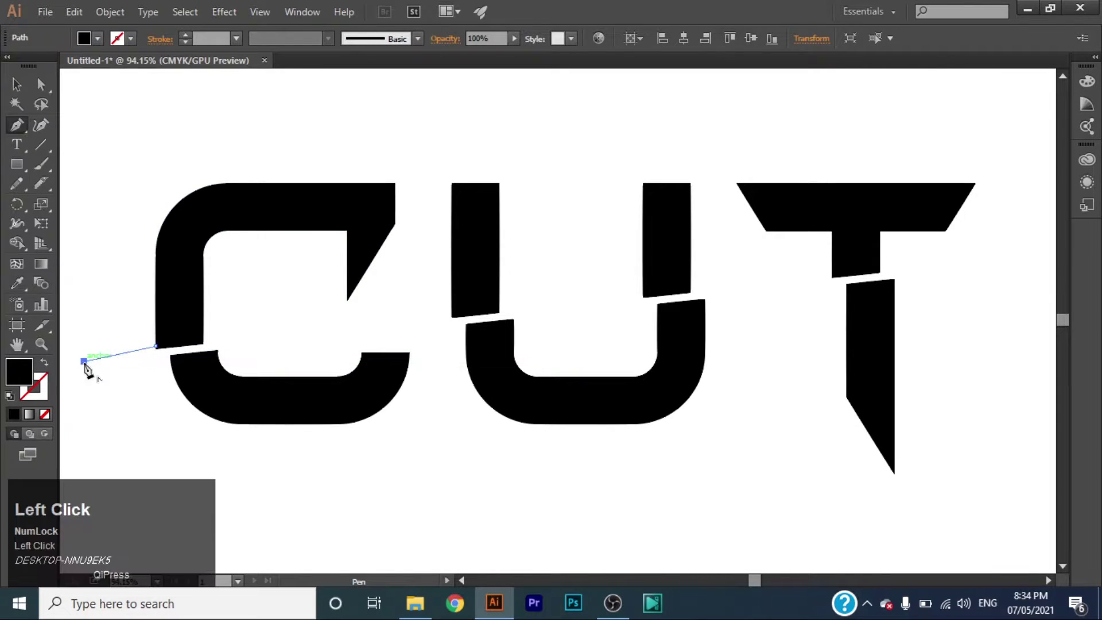
left_click(164, 336)
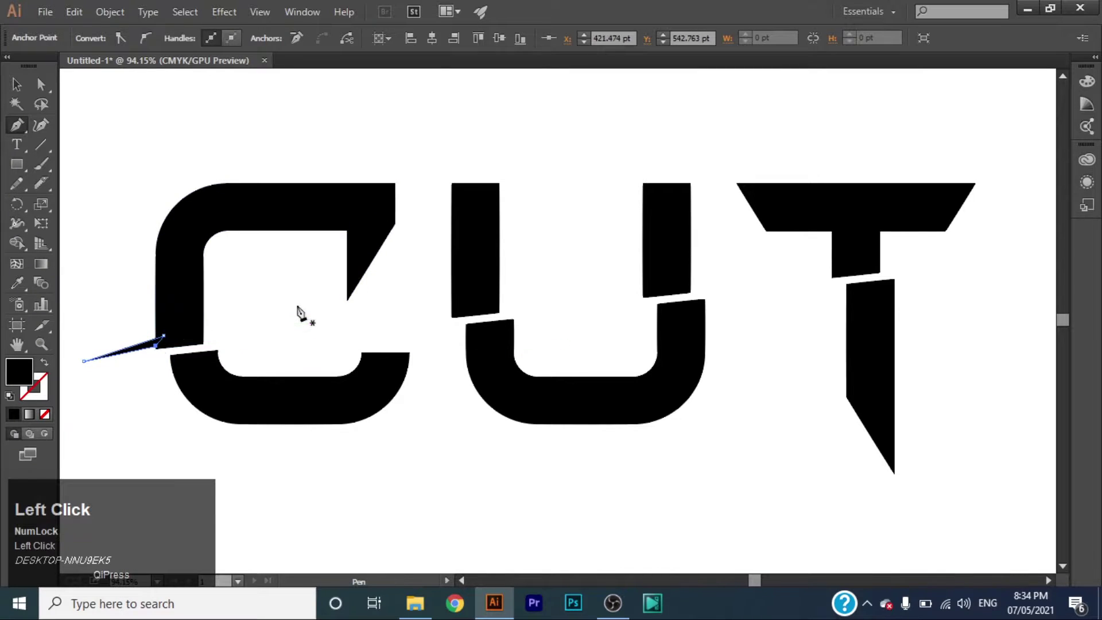
left_click(16, 85)
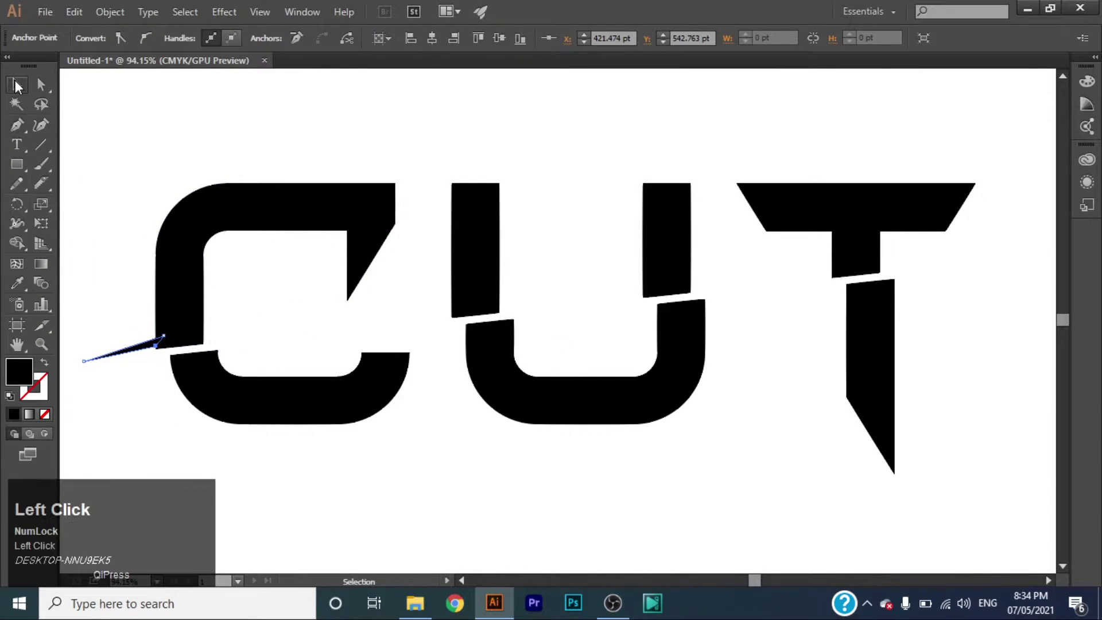
left_click(149, 407)
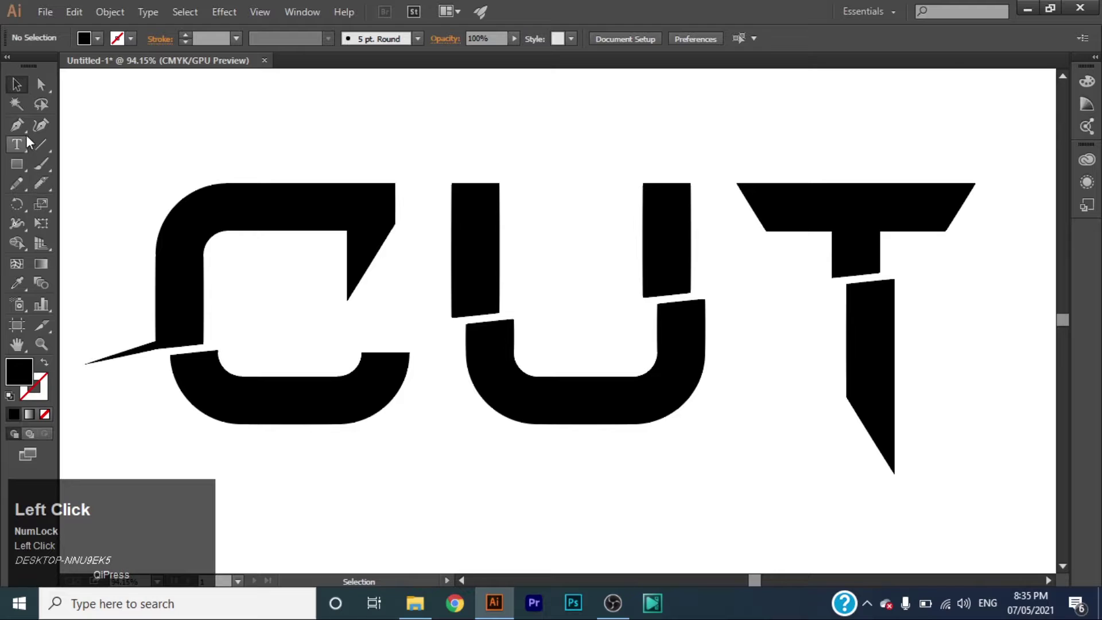
Draw a matching thin spike with the Pen tool, tapering outward and up from the upper-right corner of the T's lower piece
left_click(894, 280)
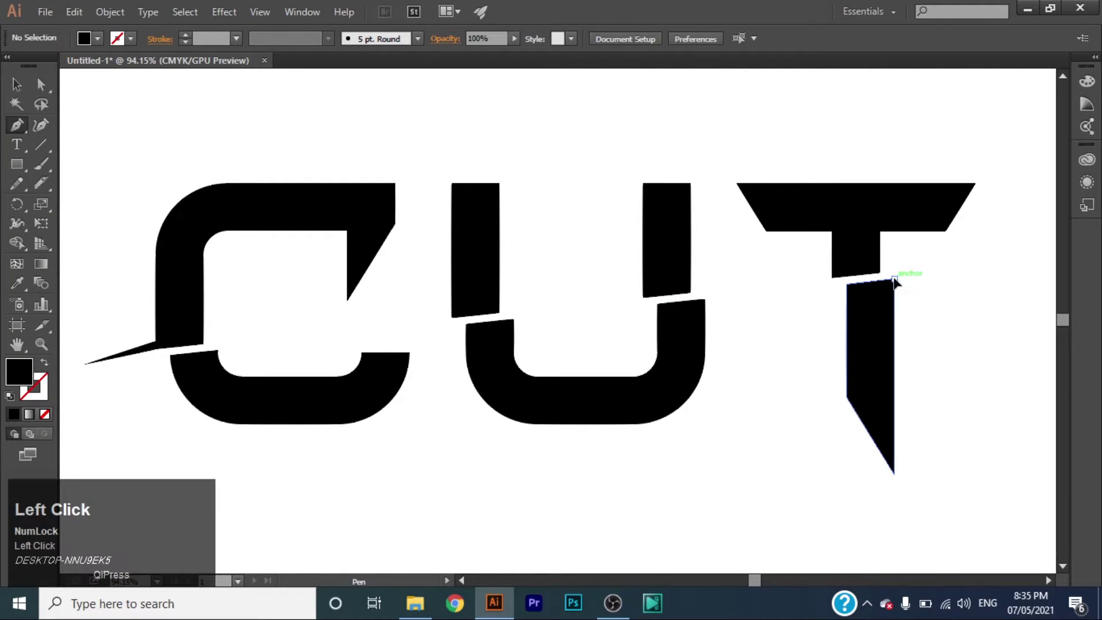
left_click(965, 267)
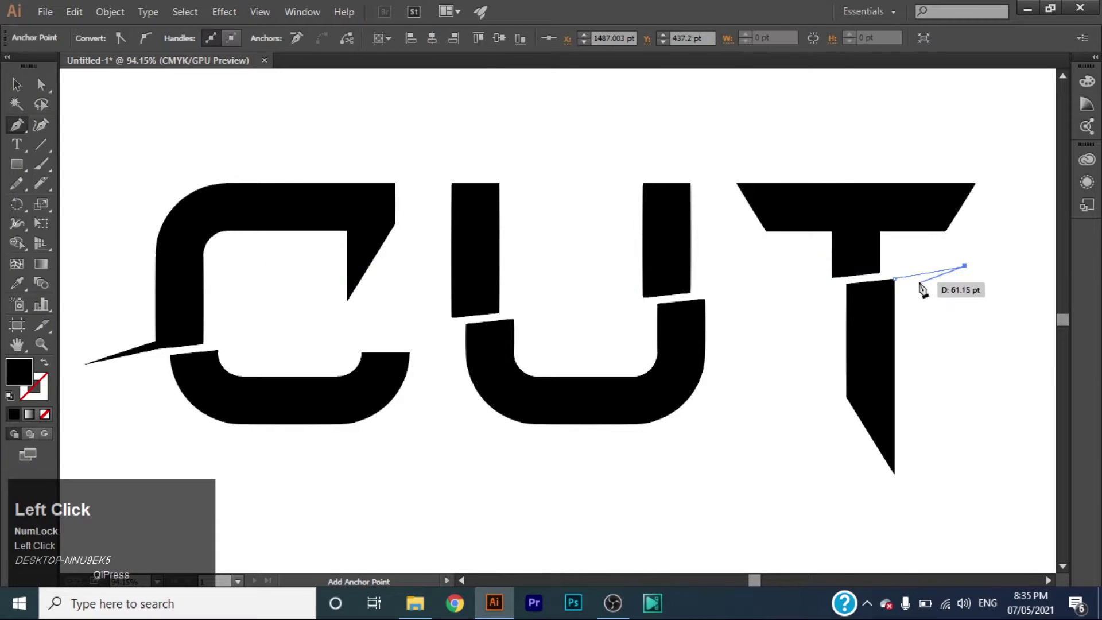
left_click(895, 282)
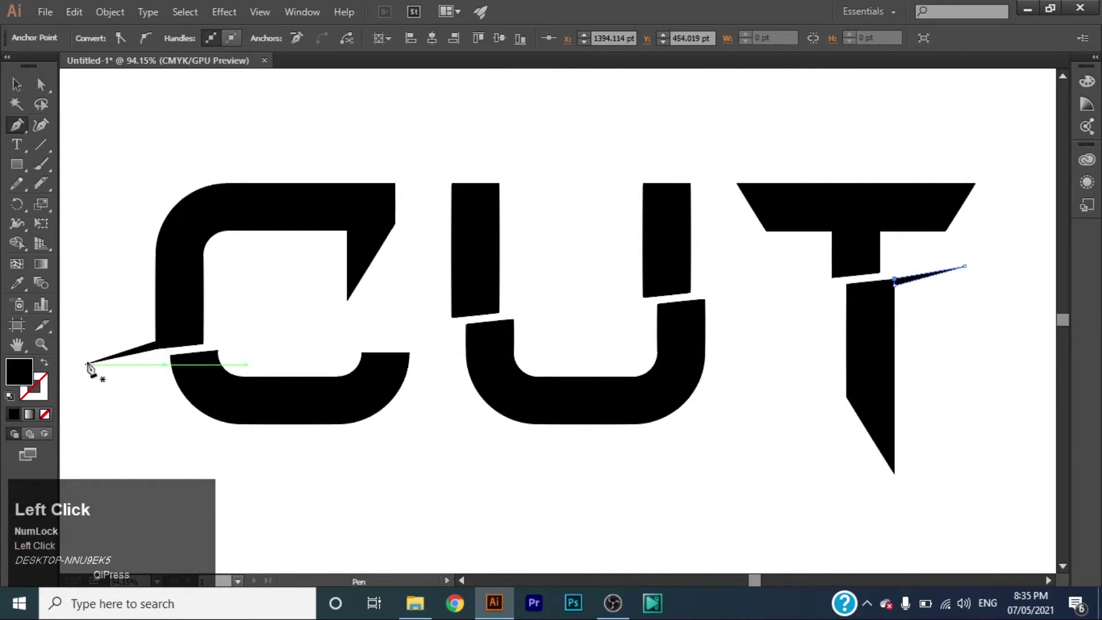
left_click(41, 326)
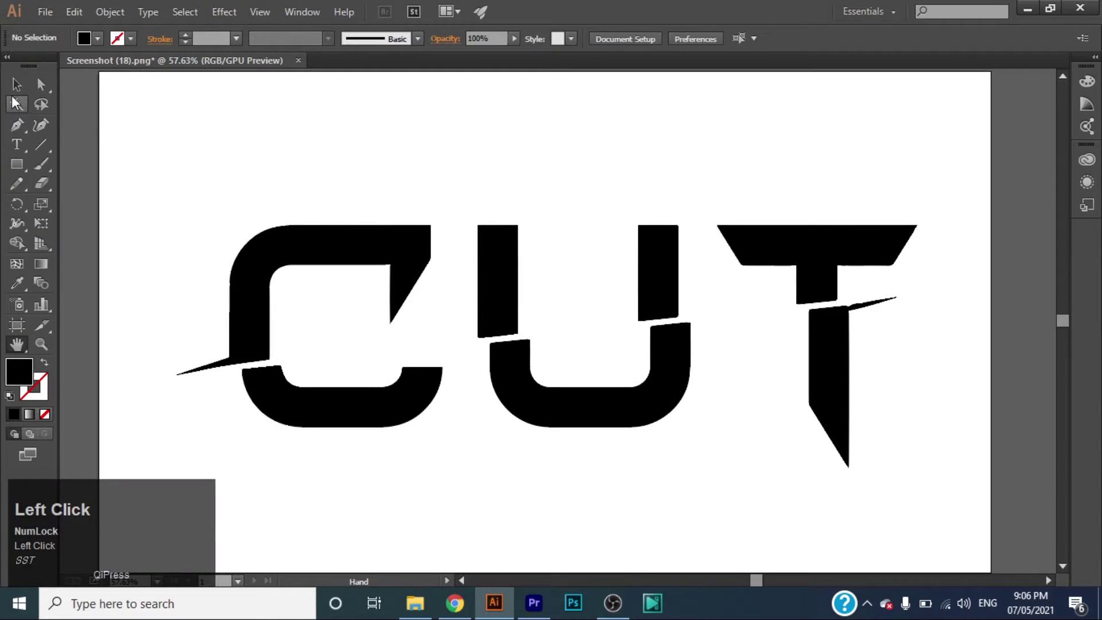
Display the gradient settings and move them clear of the lettering
left_click(16, 85)
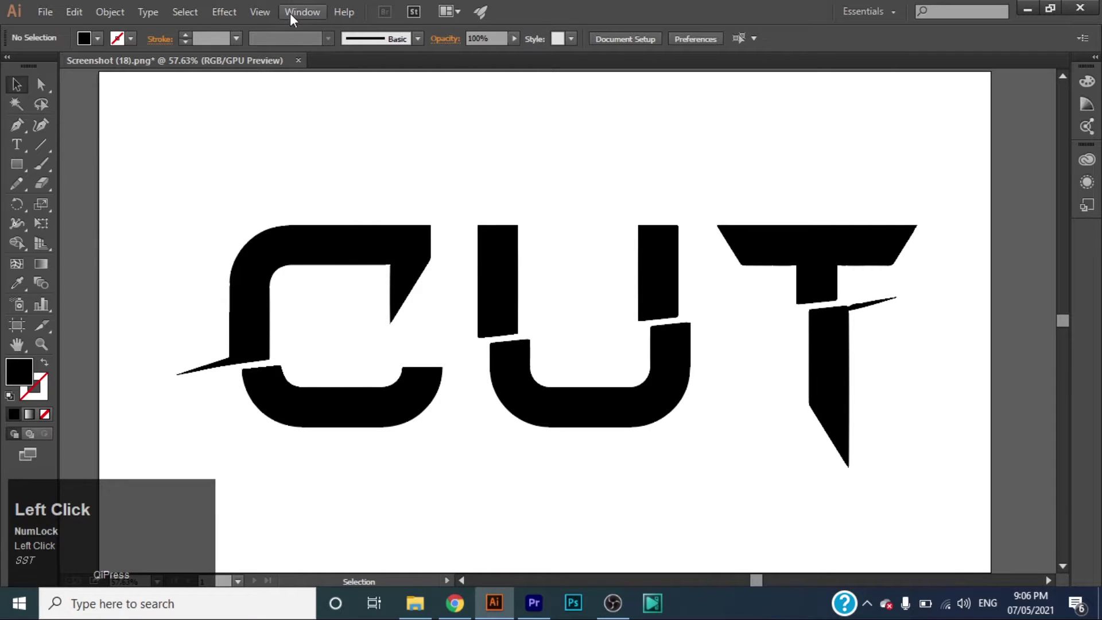
left_click(291, 13)
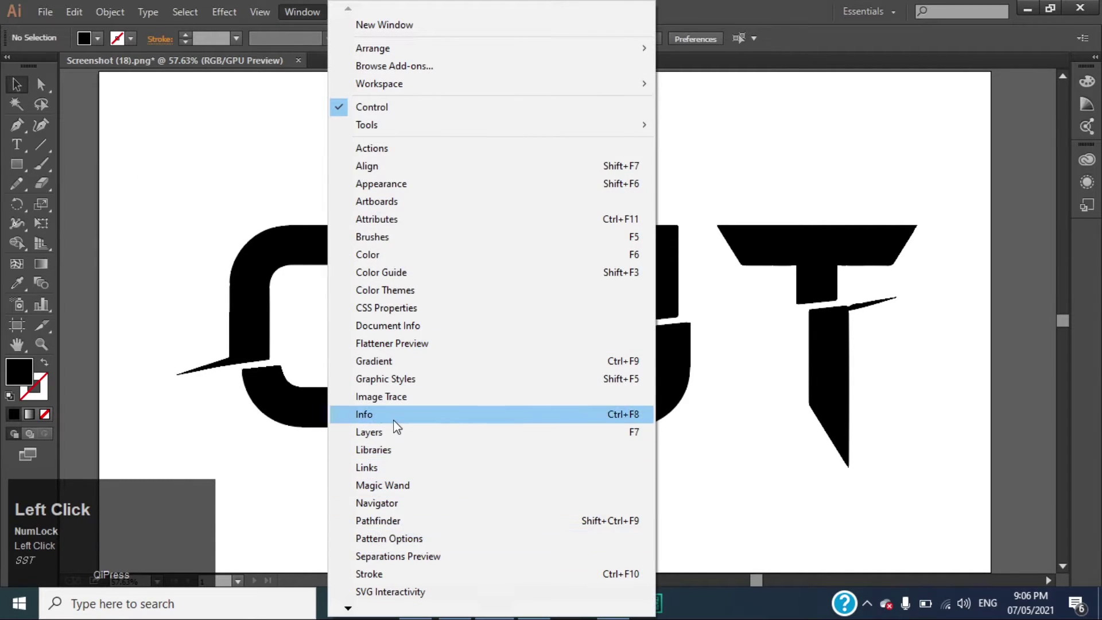
left_click(405, 361)
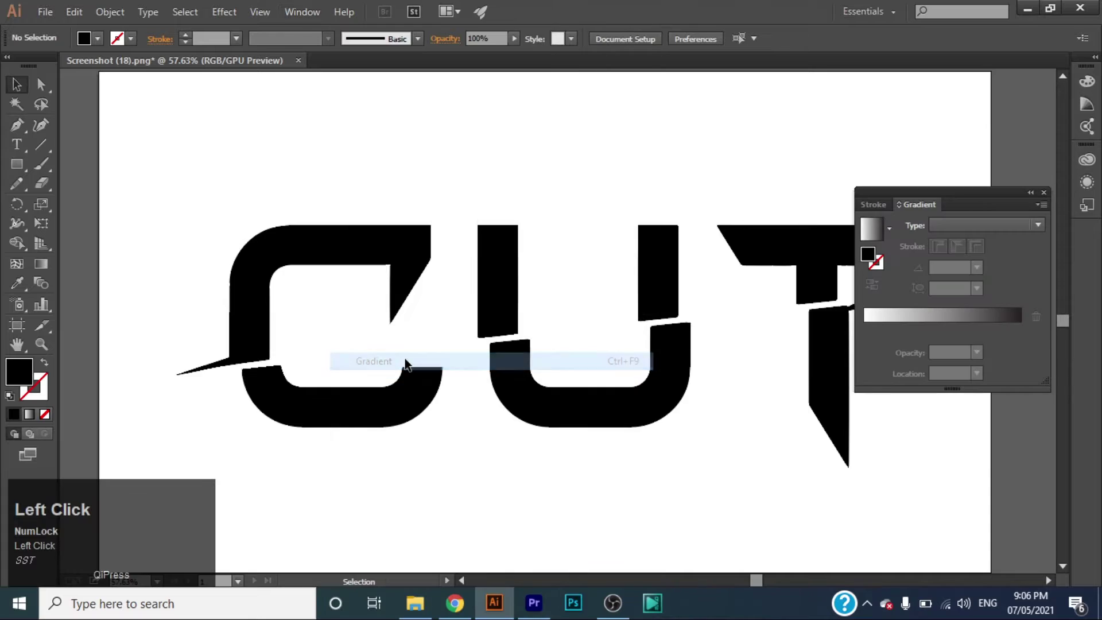
left_click_drag(964, 201, 1012, 299)
Draw a black rectangle that covers the whole artboard and extends slightly past its edges
scroll(460, 365, "down", 2)
left_click(16, 163)
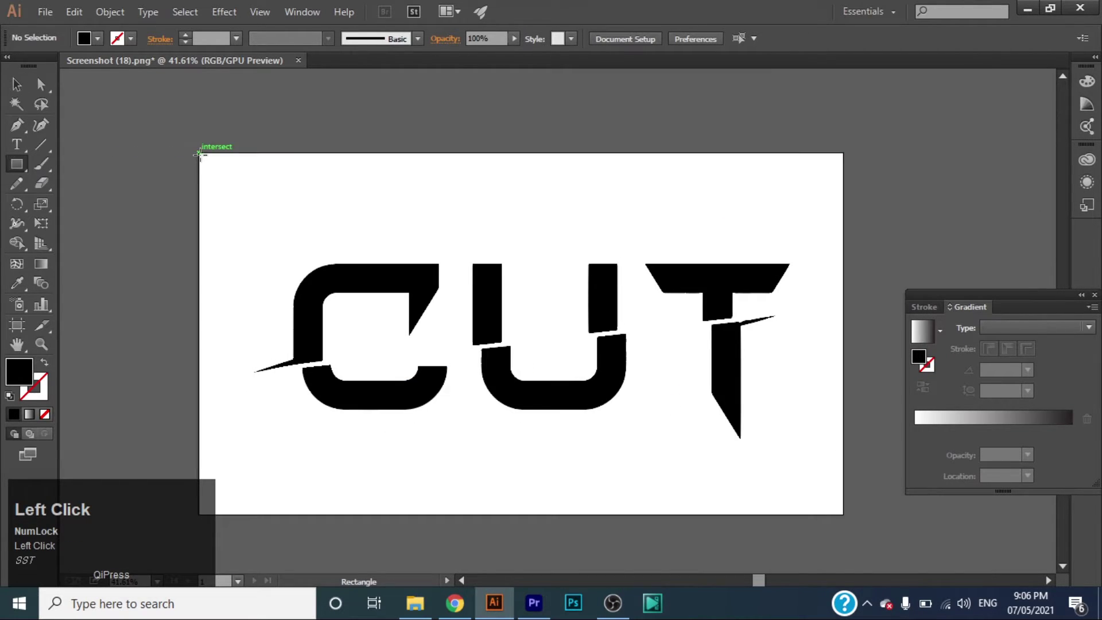
left_click_drag(195, 149, 859, 538)
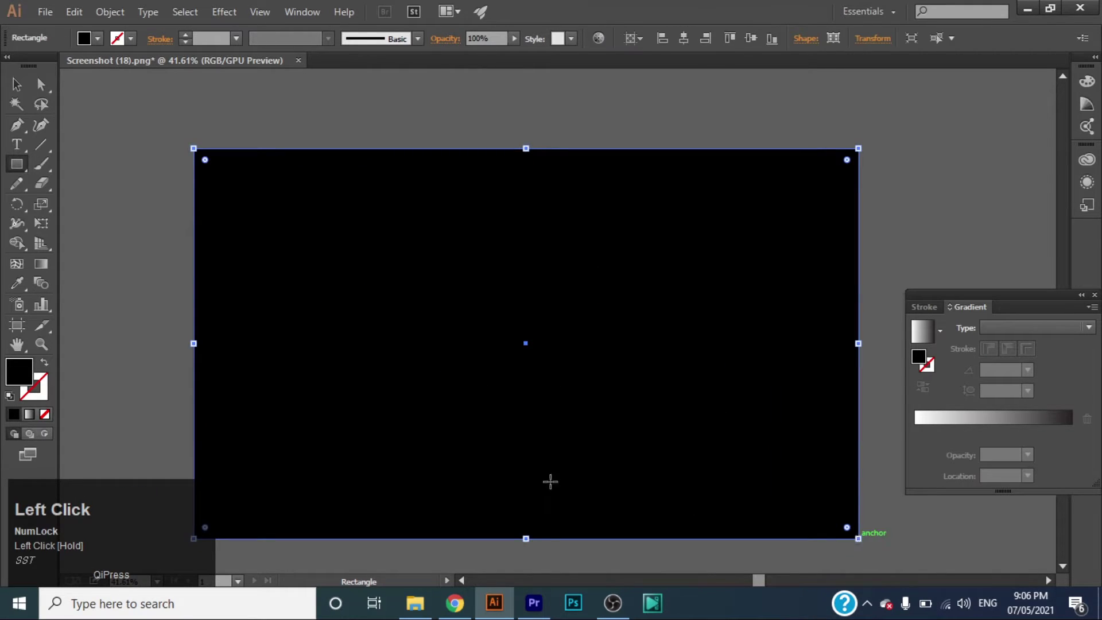
Change the artboard-covering rectangle's fill to mid grey #878787
double_click(23, 376)
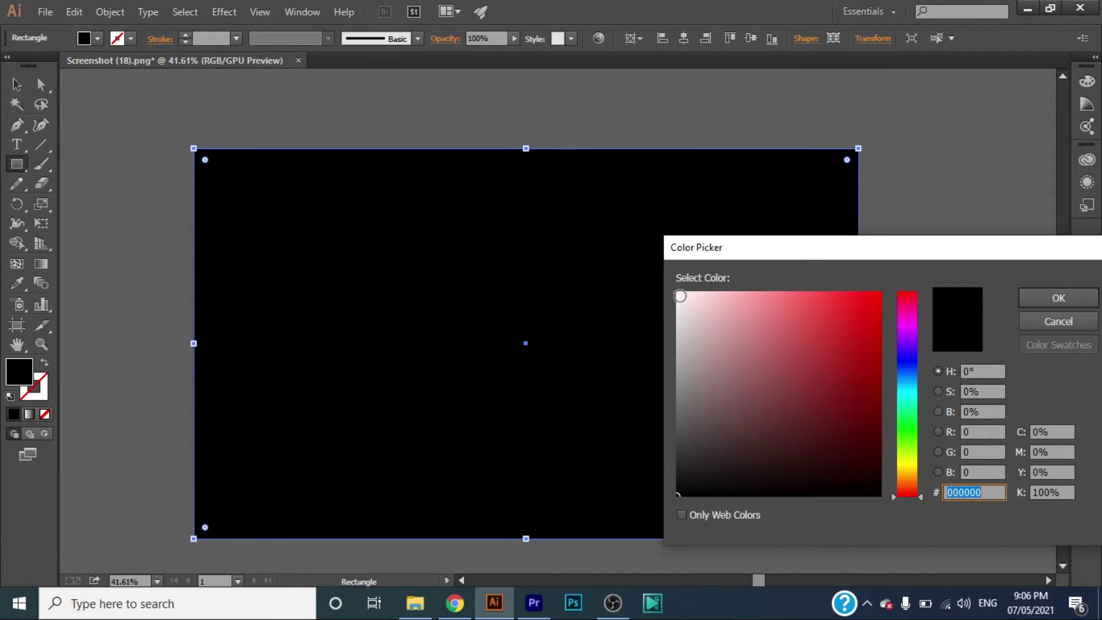
left_click(677, 387)
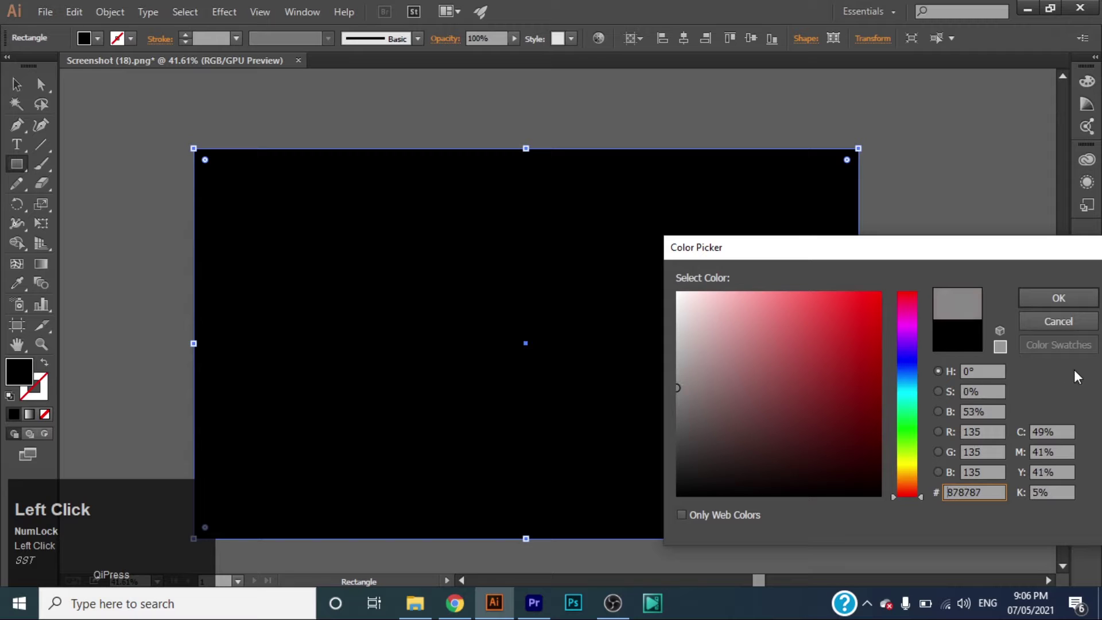
left_click(1059, 298)
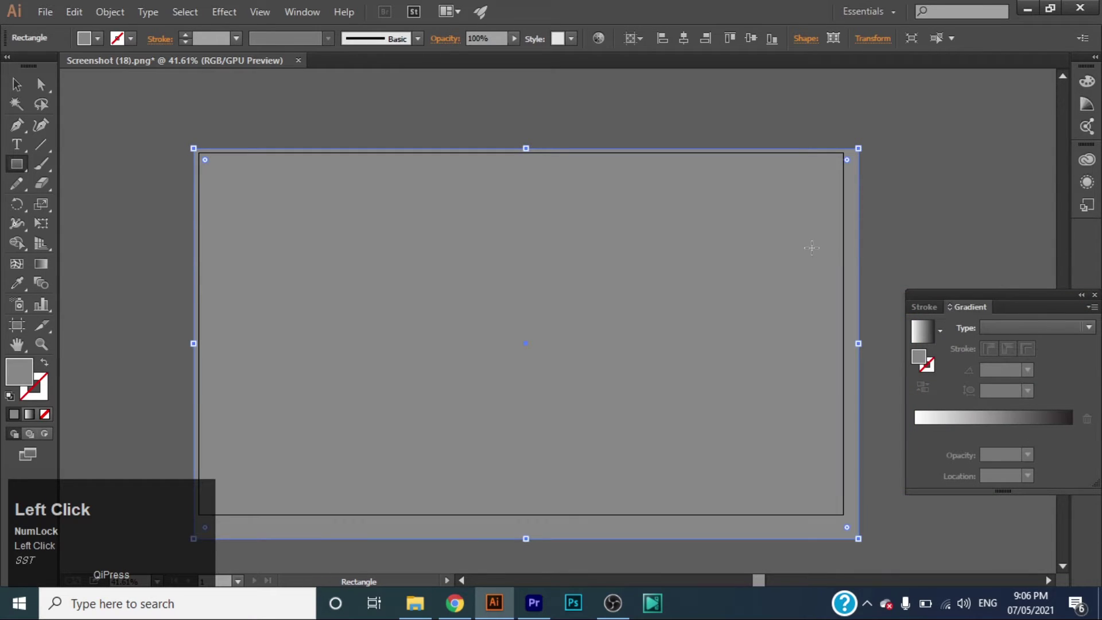
Send the grey rectangle behind the lettering and lock it in place
right_click(699, 237)
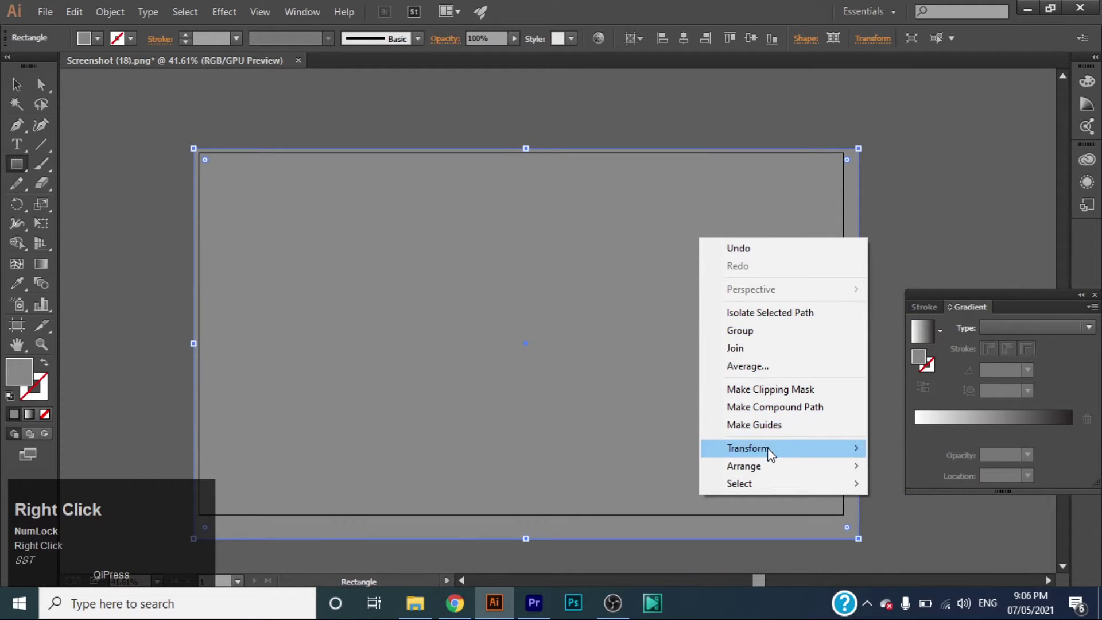
mouse_move(794, 469)
left_click(920, 521)
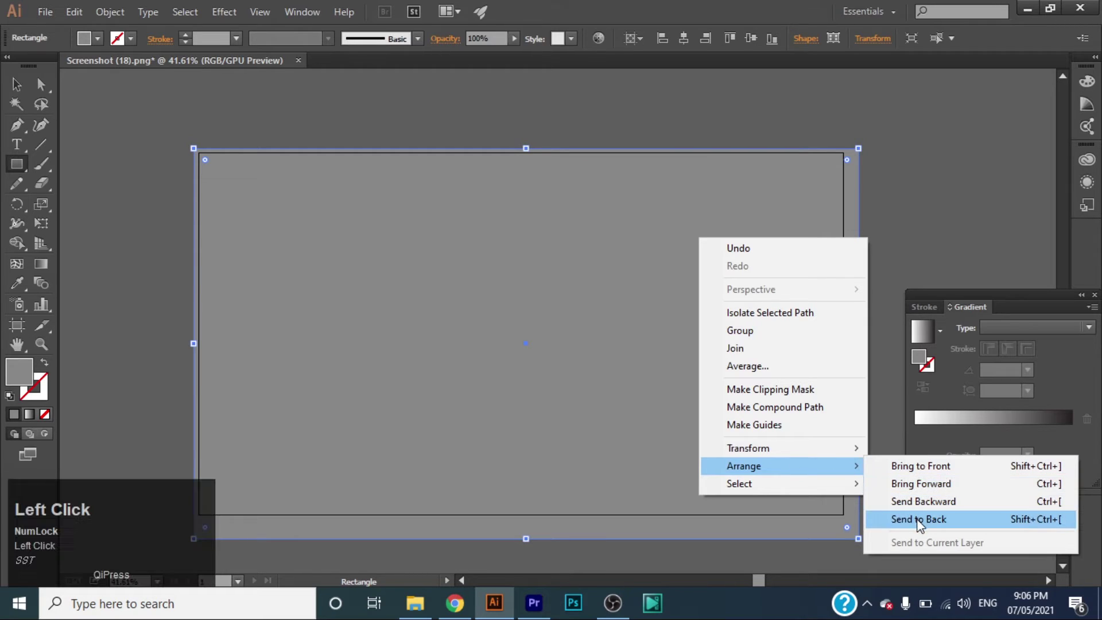
left_click(106, 12)
mouse_move(177, 107)
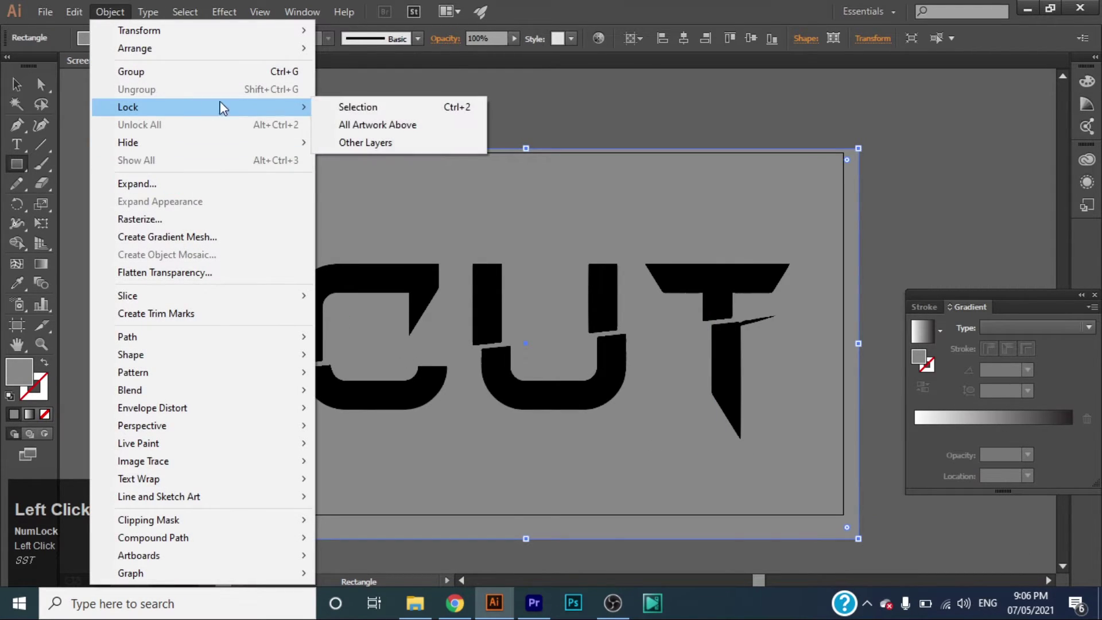
left_click(347, 106)
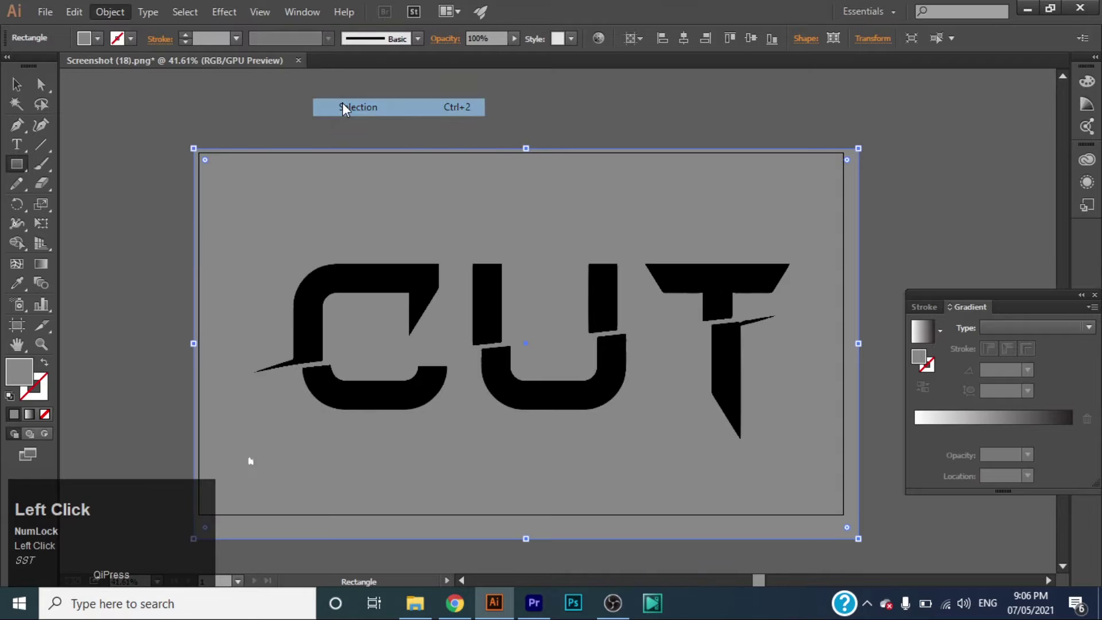
Fill all upper letter pieces and the C's spike with a white-to-black linear gradient running up from the C's cut at about 85°
left_click(19, 86)
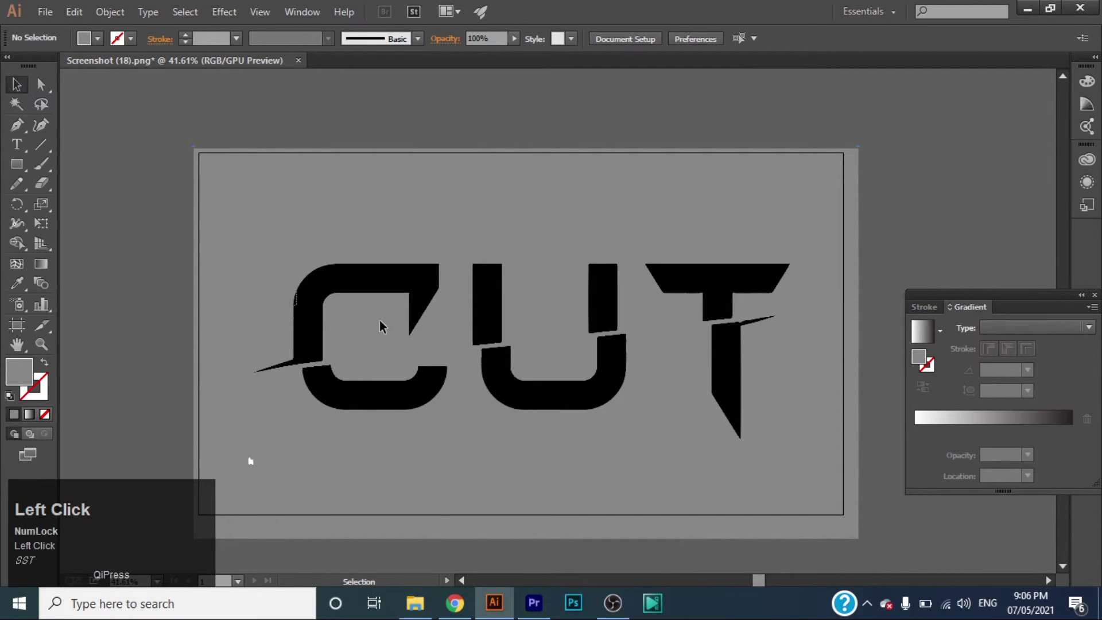
left_click_drag(241, 282, 723, 307)
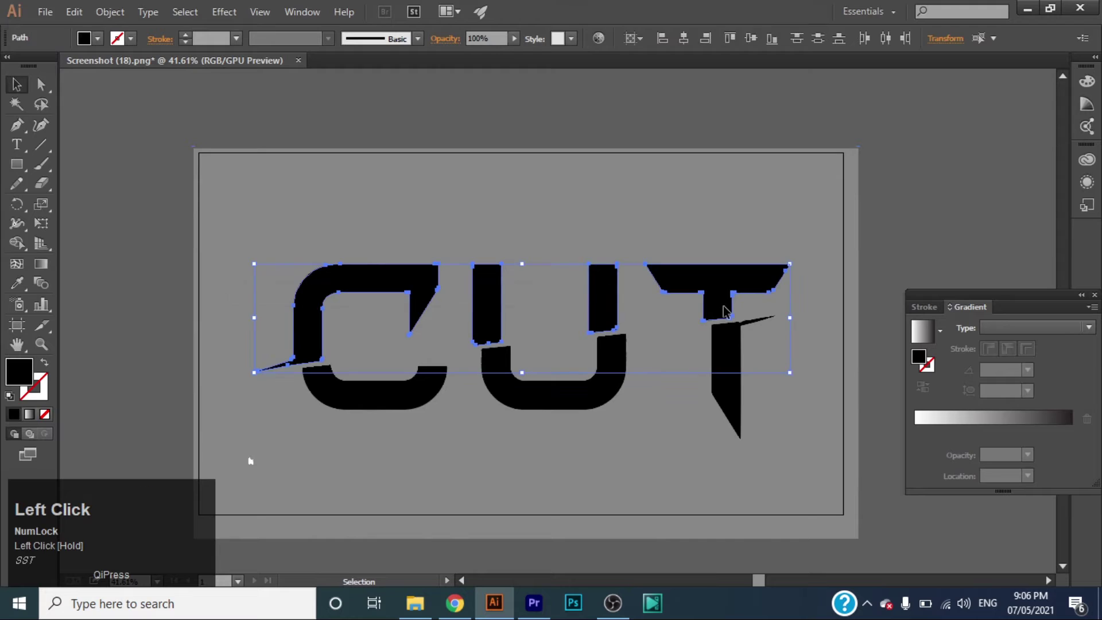
left_click_drag(1020, 304, 941, 220)
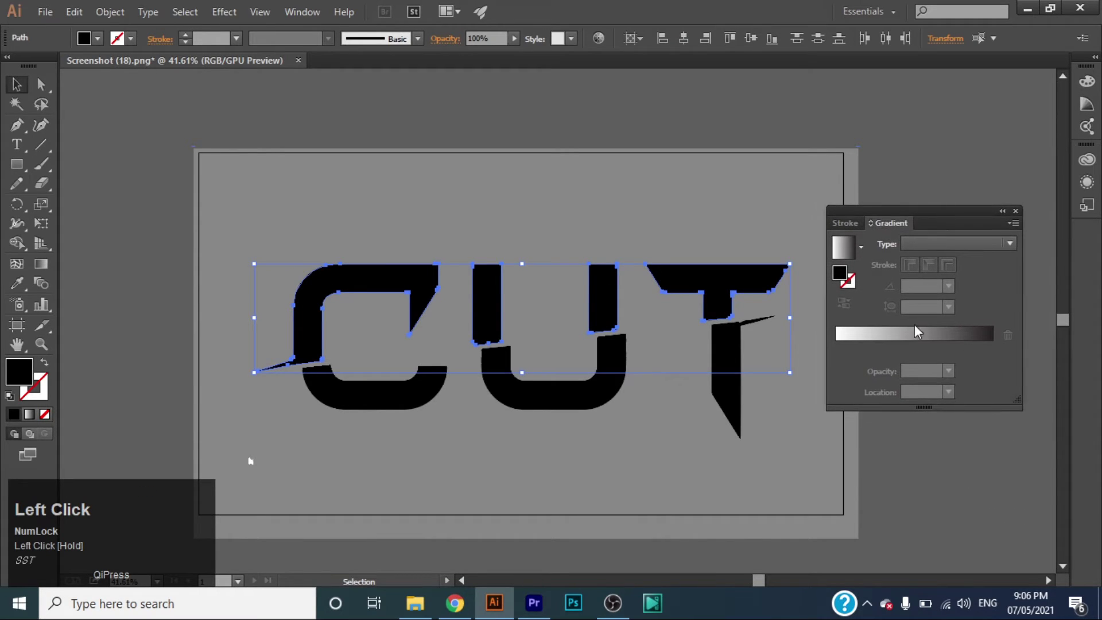
left_click(926, 337)
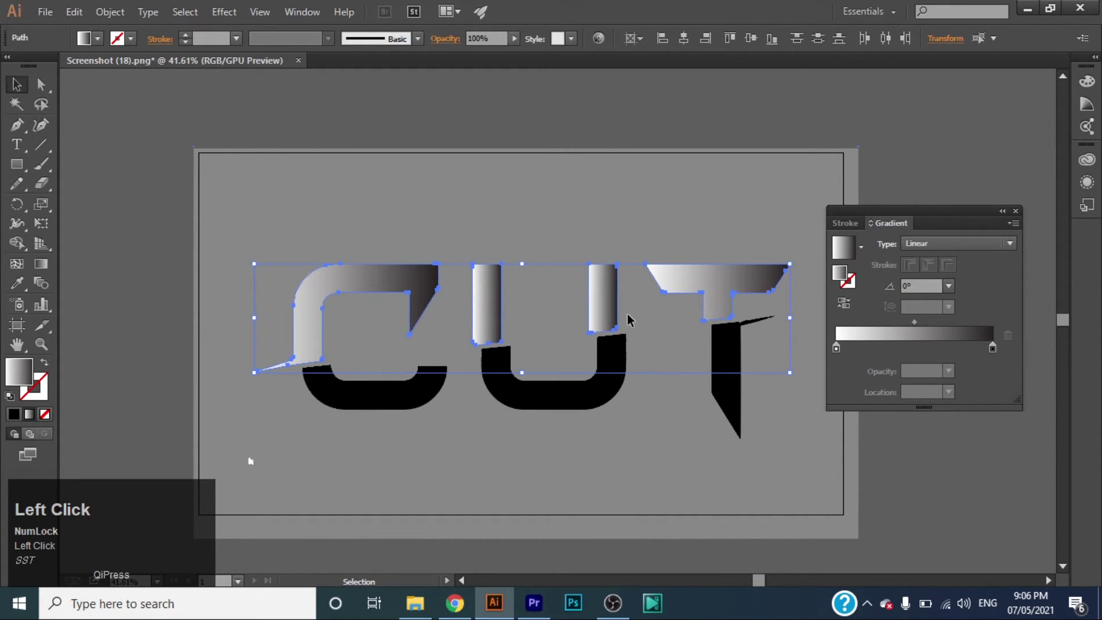
left_click(42, 264)
left_click_drag(308, 365, 316, 270)
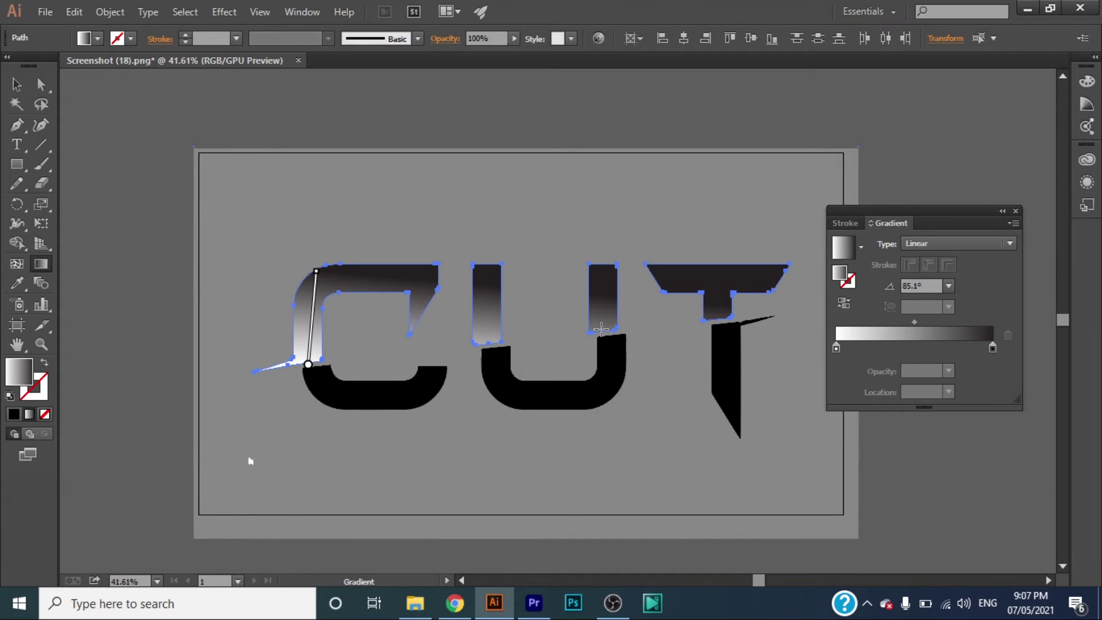
Reposition the gradients on the U's two upper stems so each runs from white at the cut to dark at its upper end
left_click(16, 84)
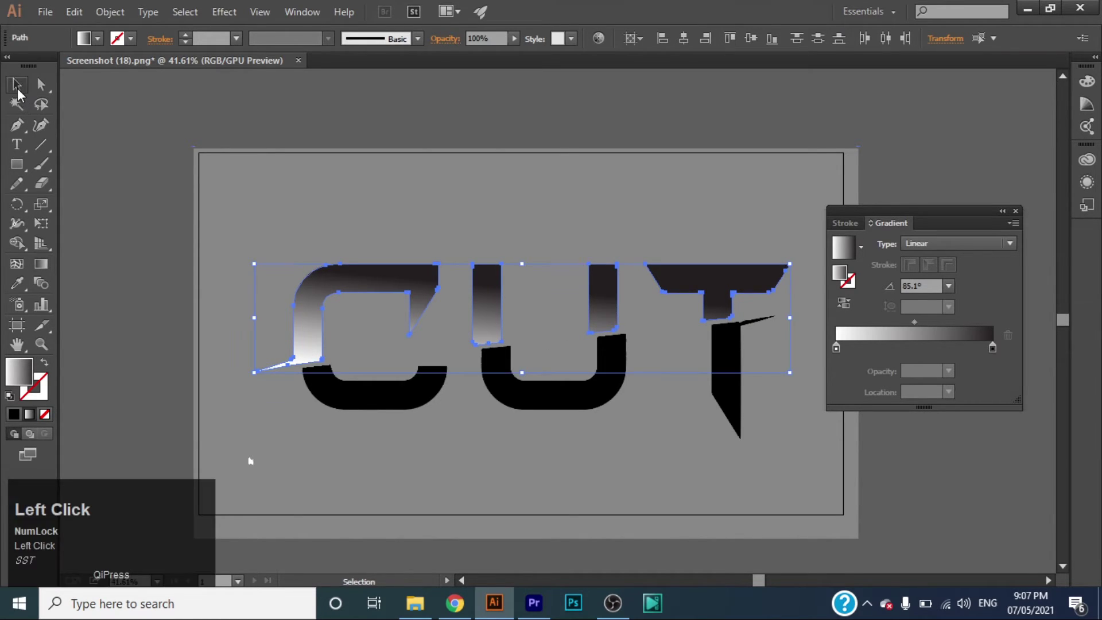
left_click(474, 258)
left_click(489, 292)
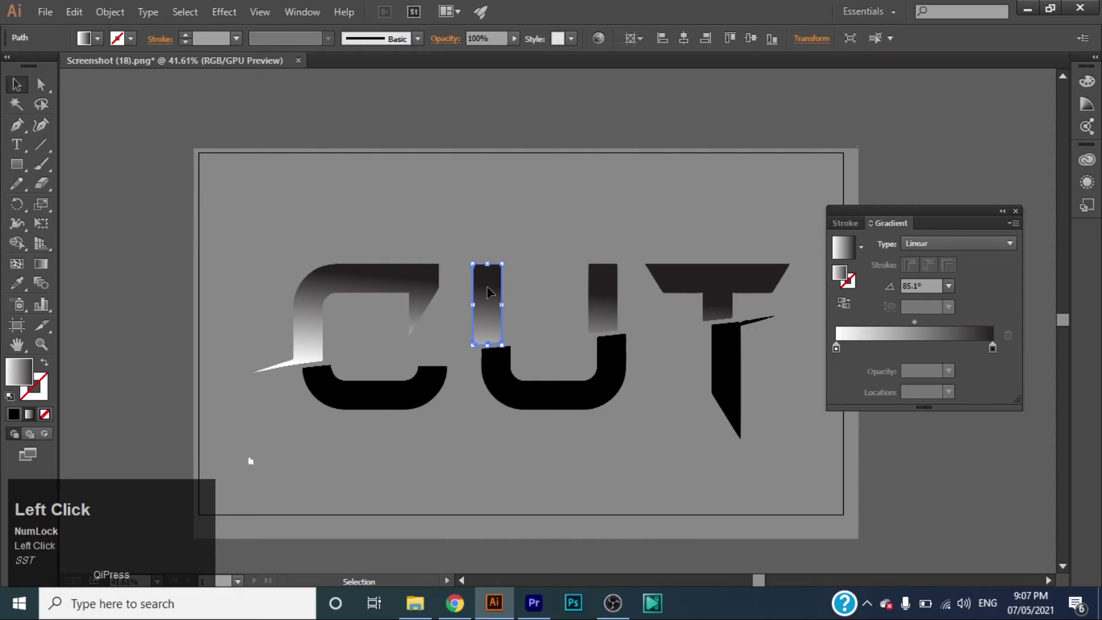
left_click(604, 304, "shift")
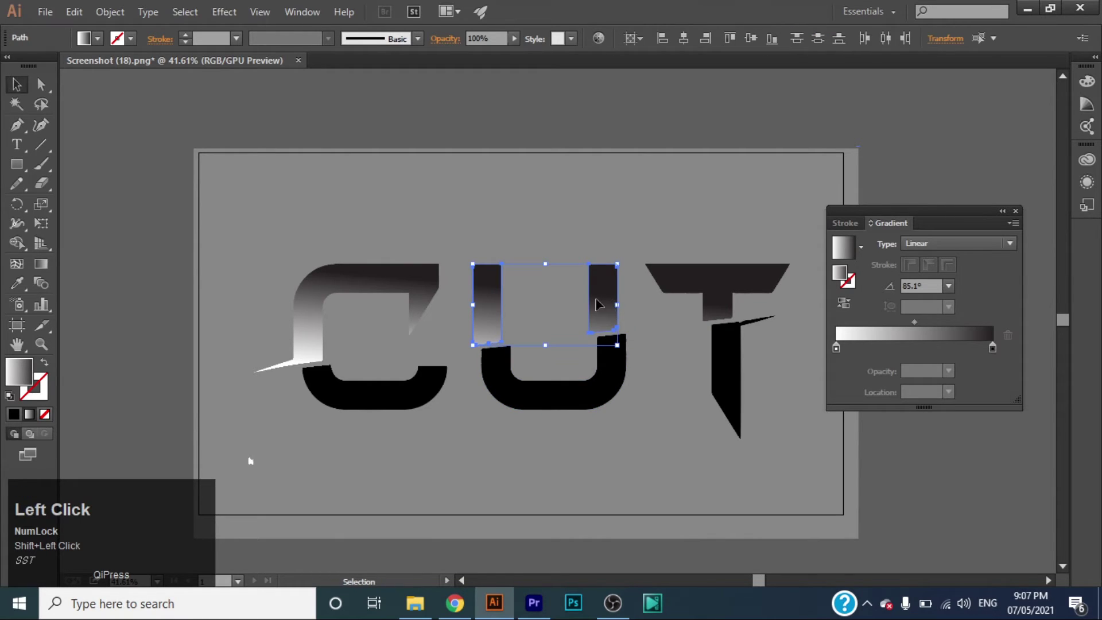
left_click(41, 264)
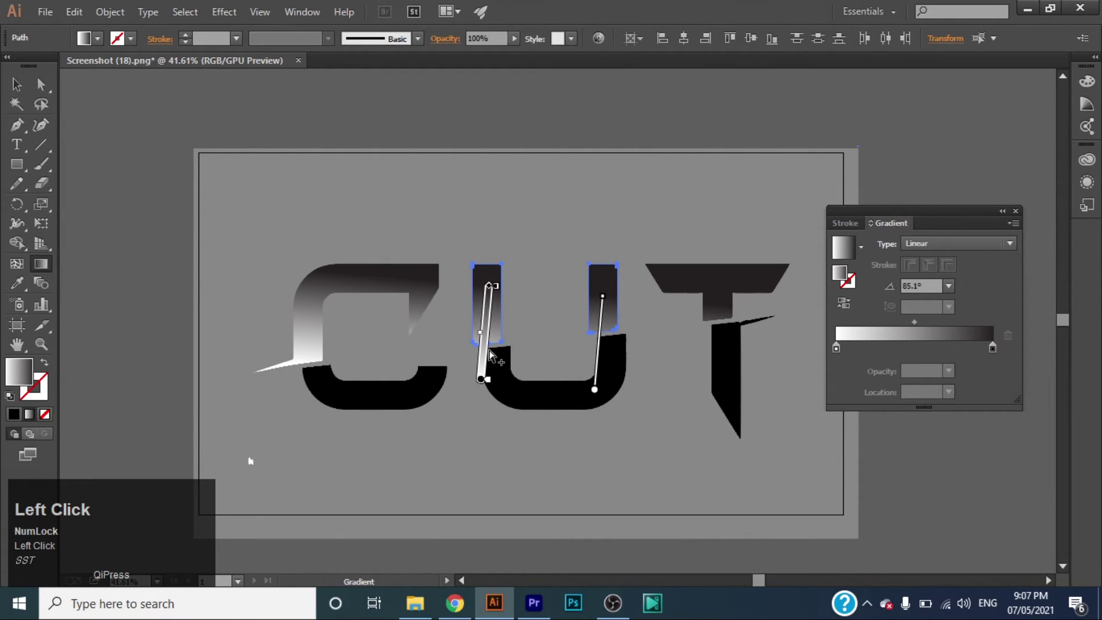
left_click_drag(493, 343, 487, 330)
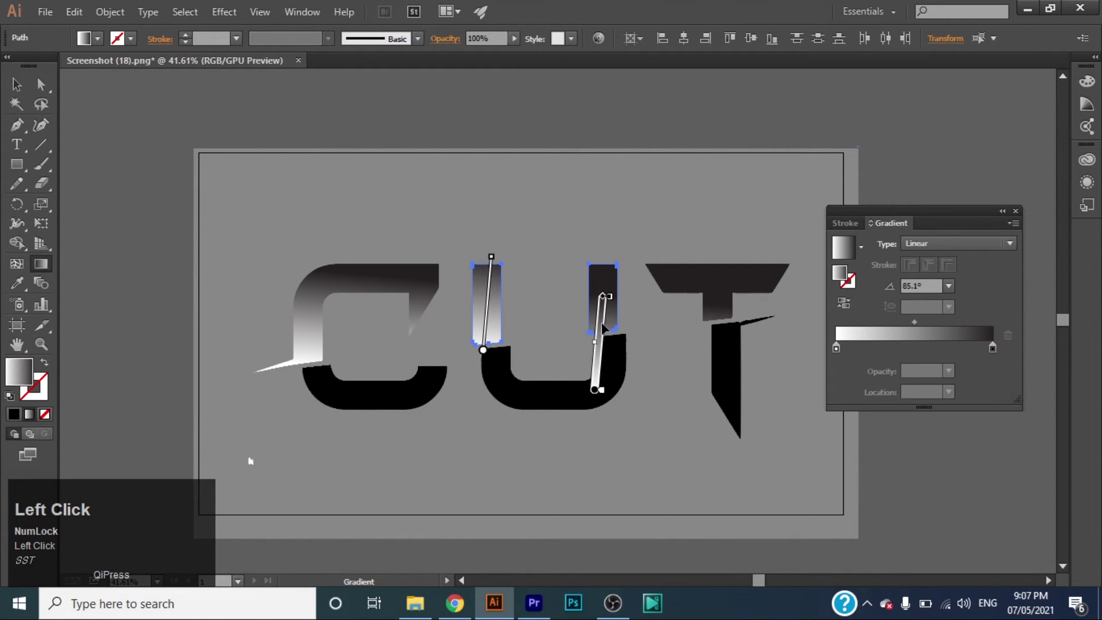
left_click_drag(602, 327, 612, 288)
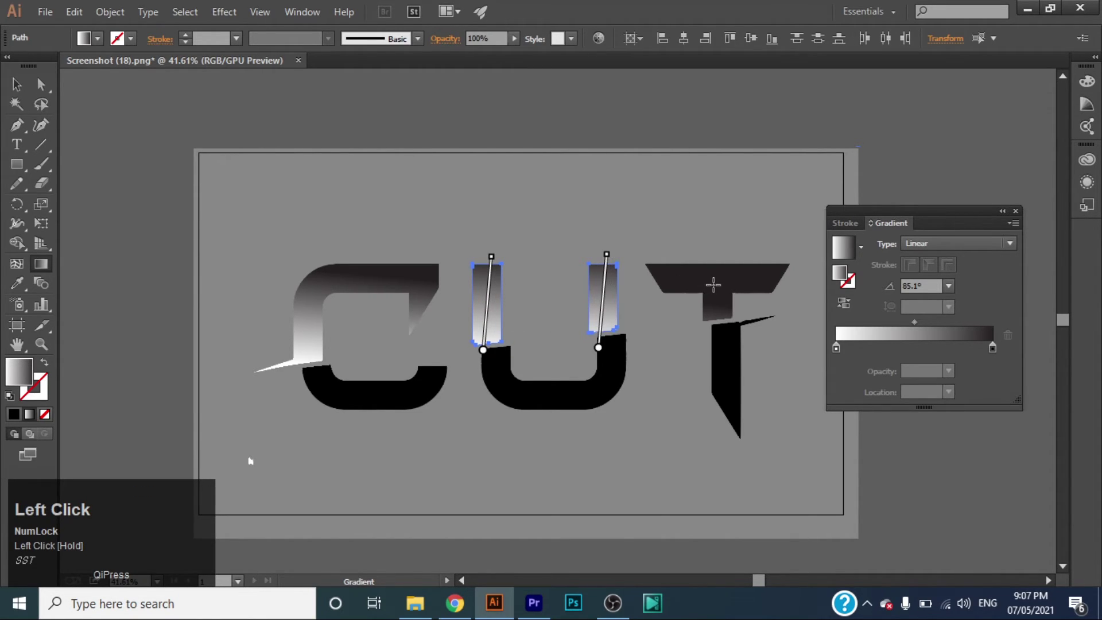
Redraw the gradient on the T's upper piece, from white just below the cut to dark at its upper edge
left_click(16, 84)
left_click(708, 310)
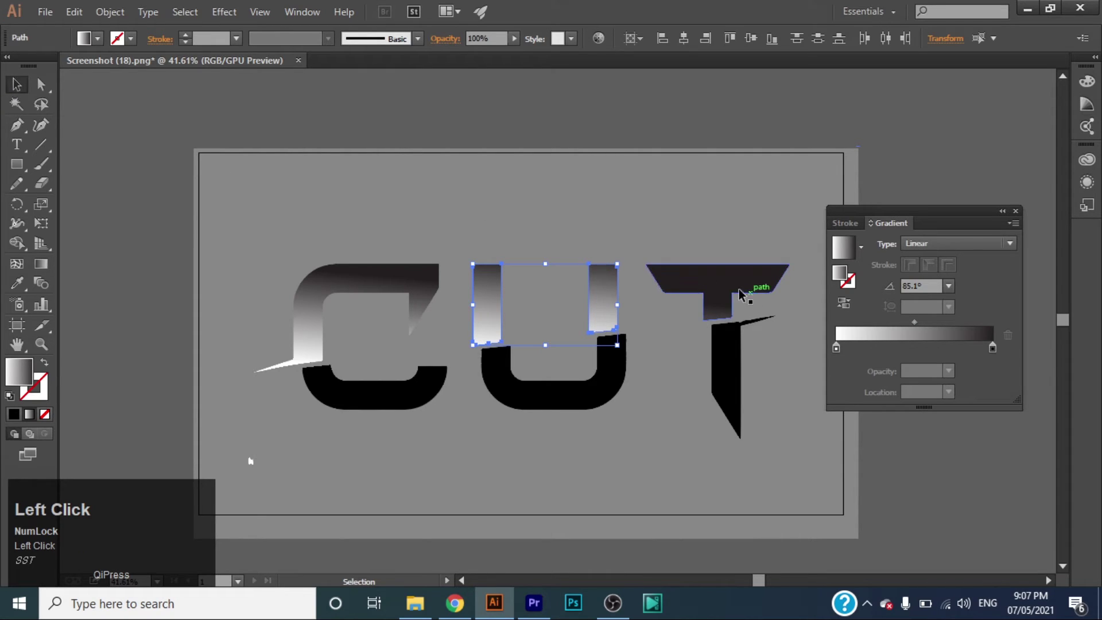
key("i")
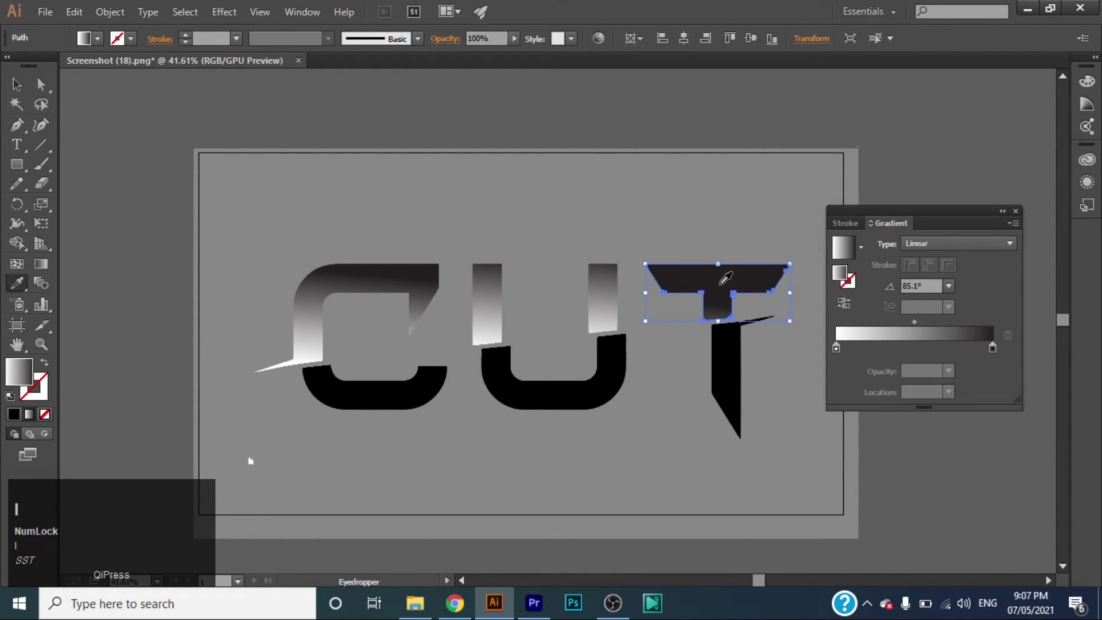
key("g")
left_click_drag(709, 352, 718, 258)
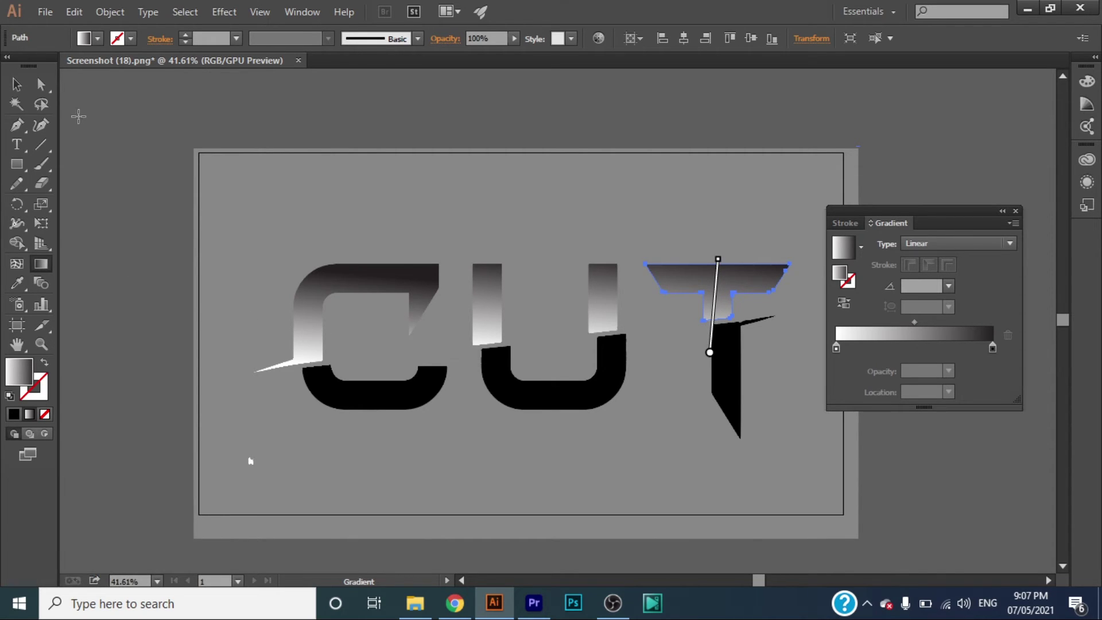
Fill the lower pieces of C, U and T, including the T's spike, with off-white #F4EFEF
left_click(17, 84)
left_click(398, 405)
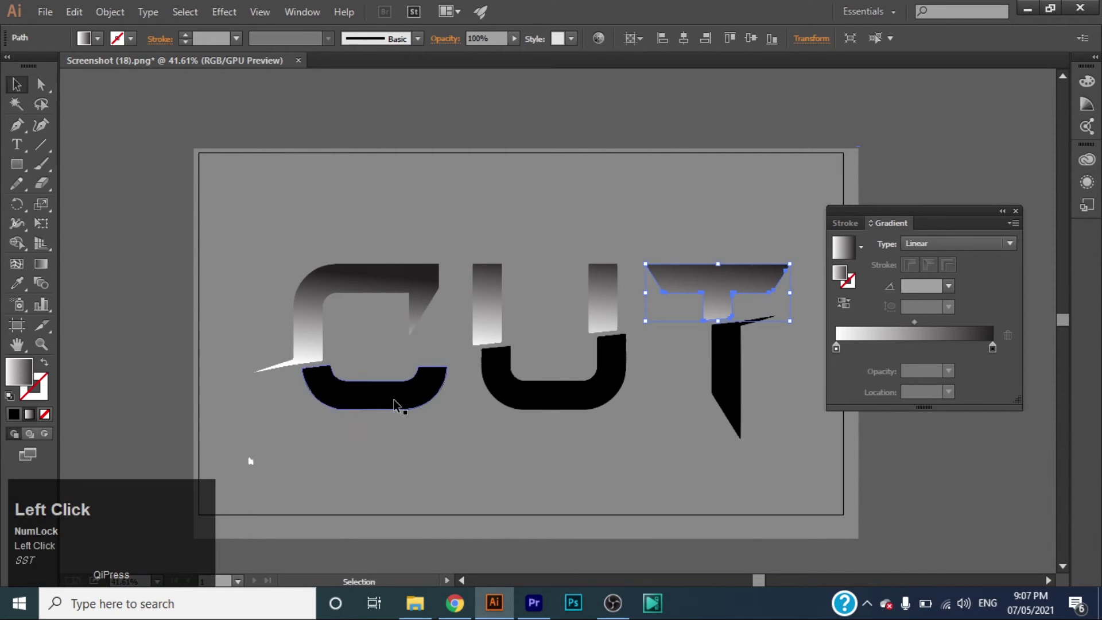
left_click(534, 405, "shift")
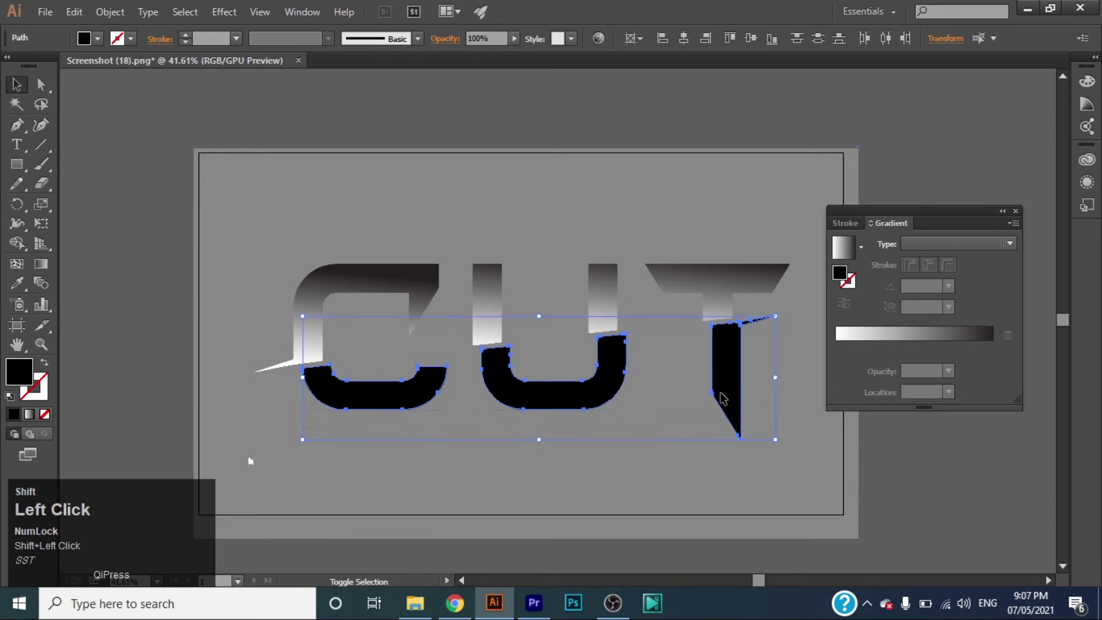
double_click(30, 374)
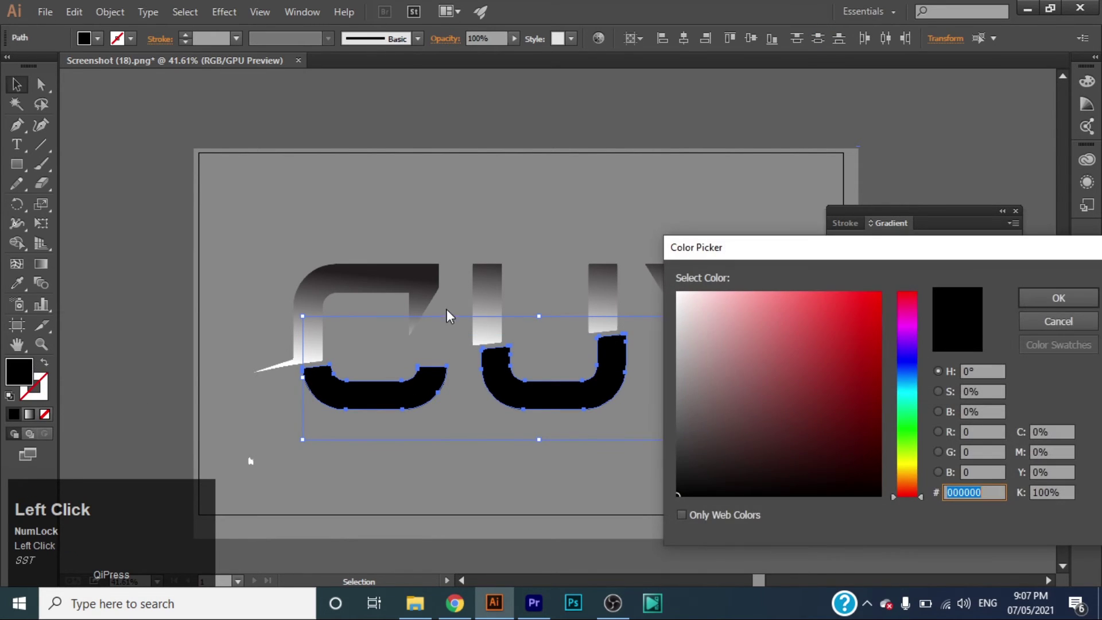
left_click(679, 302)
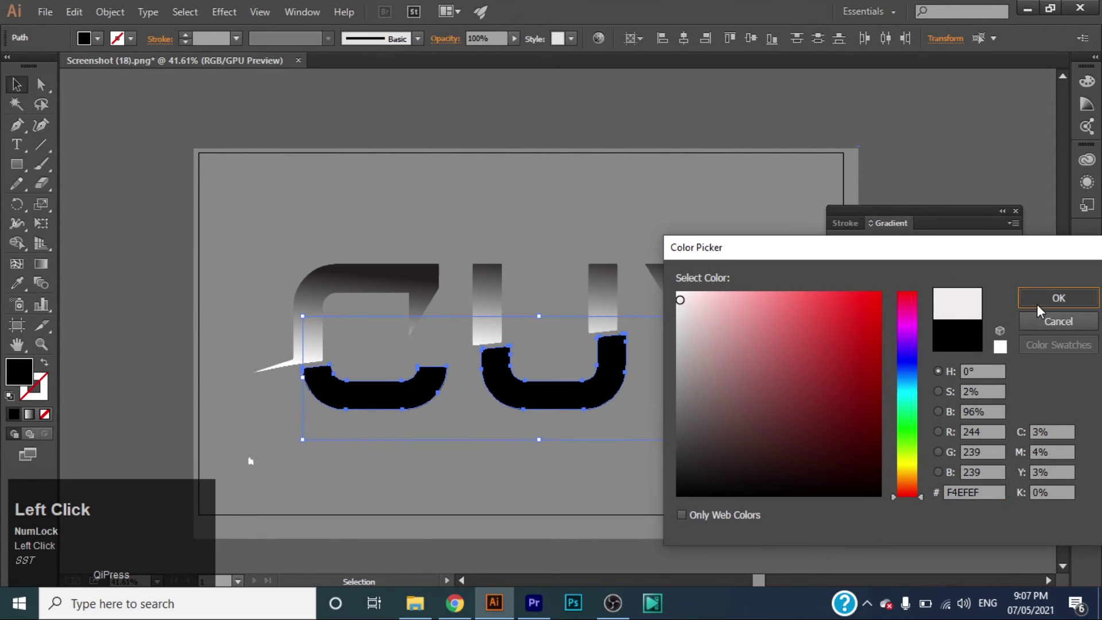
left_click(1058, 298)
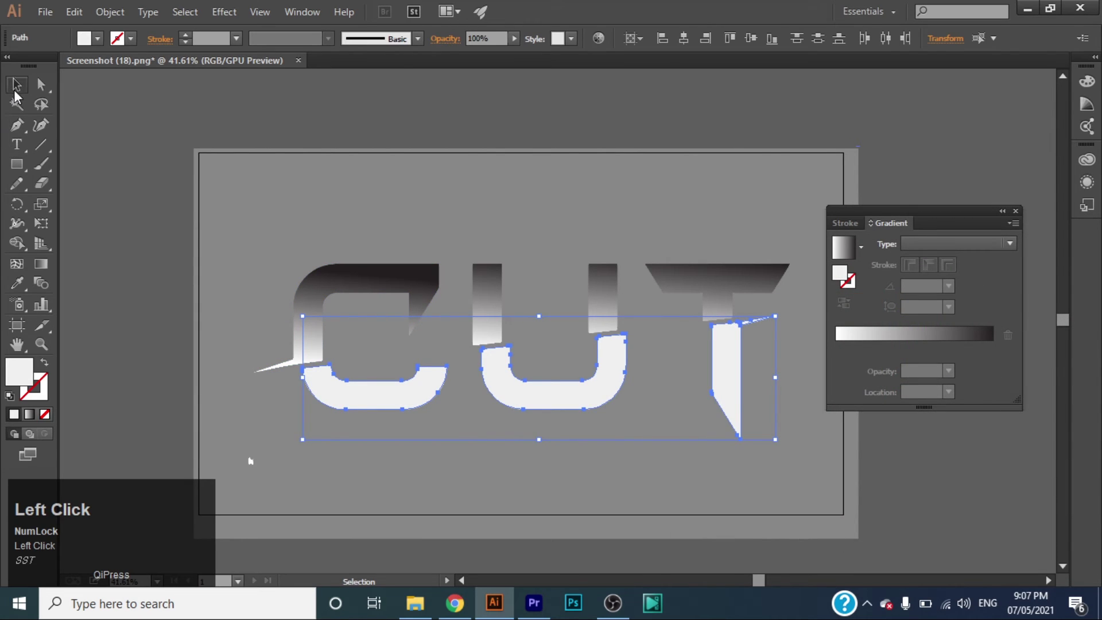
left_click(286, 217)
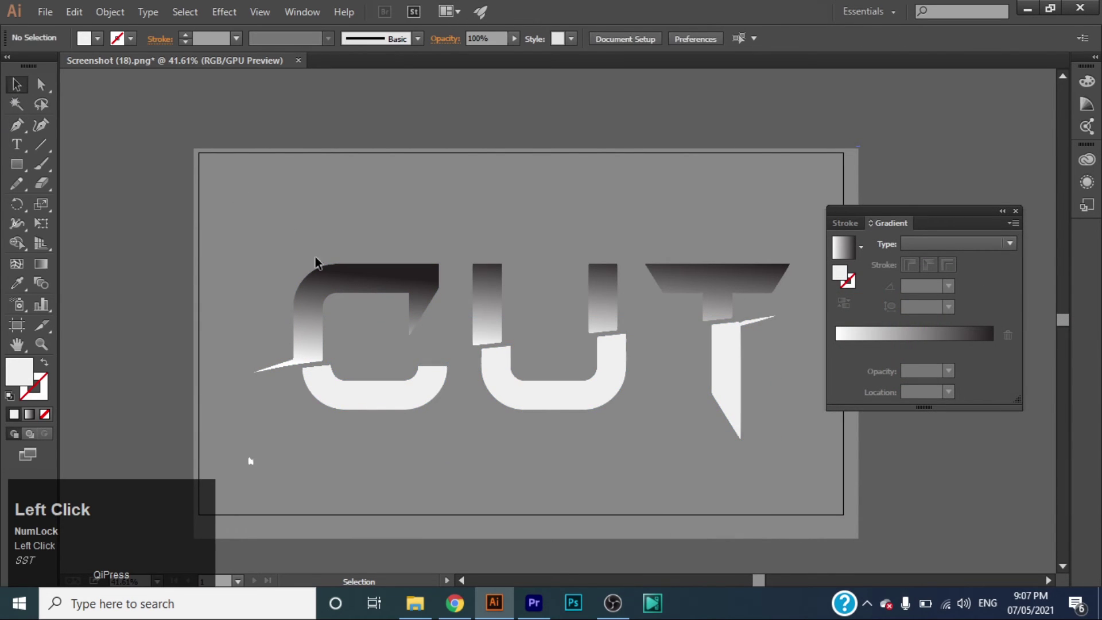
Nudge the lower pieces of all three letters slightly upward to narrow the gap at the cut
left_click(392, 401)
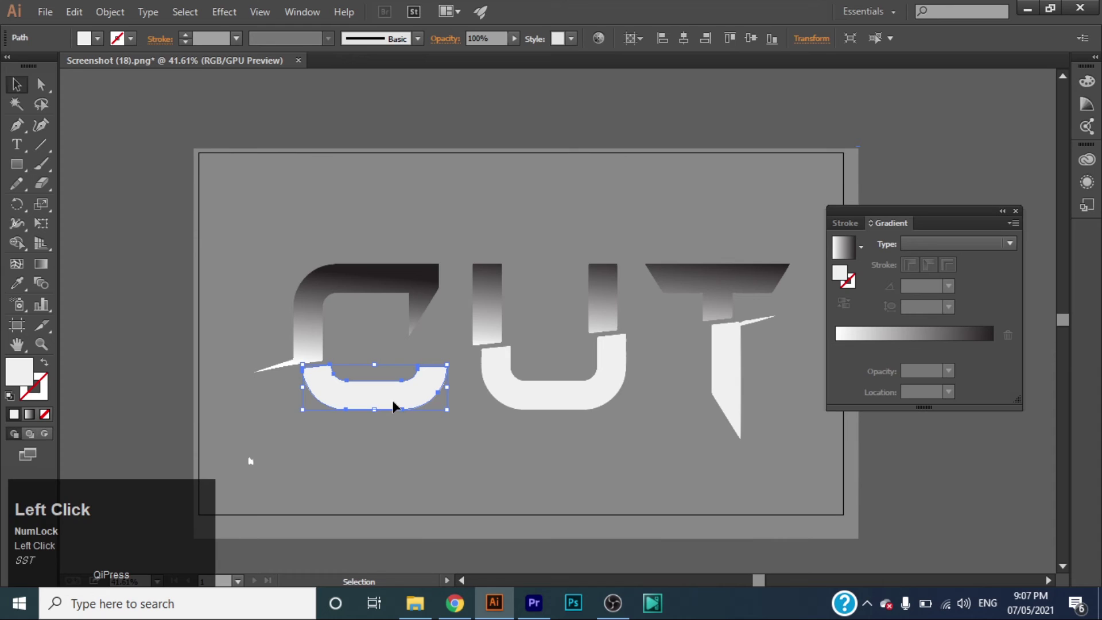
left_click(525, 397, "shift")
left_click(736, 391, "shift")
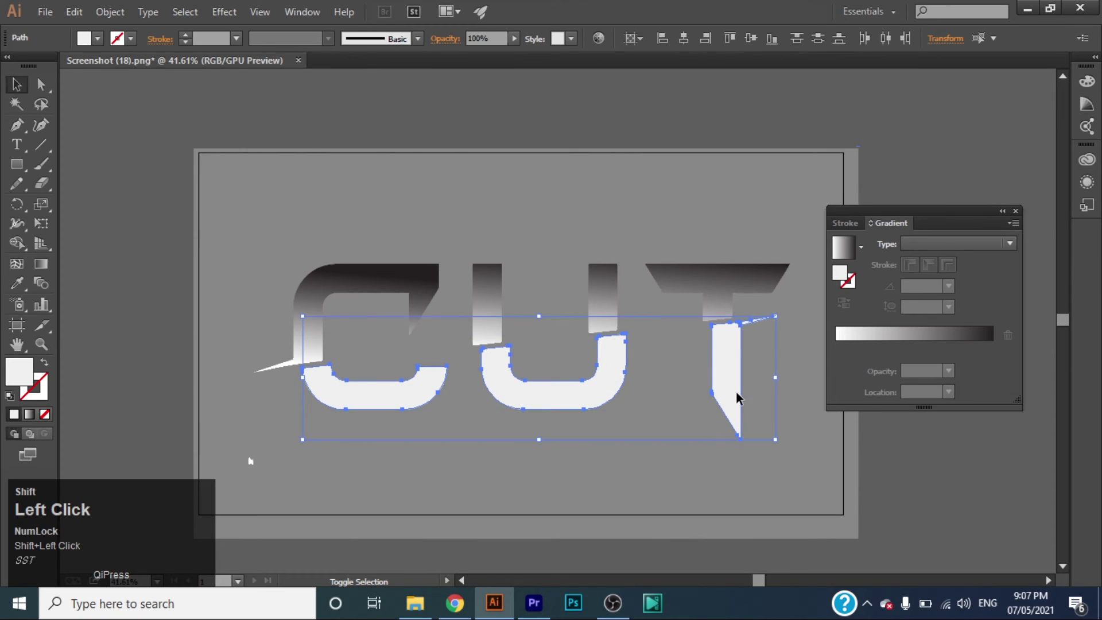
key("Up")
key("Up")
key("Up")
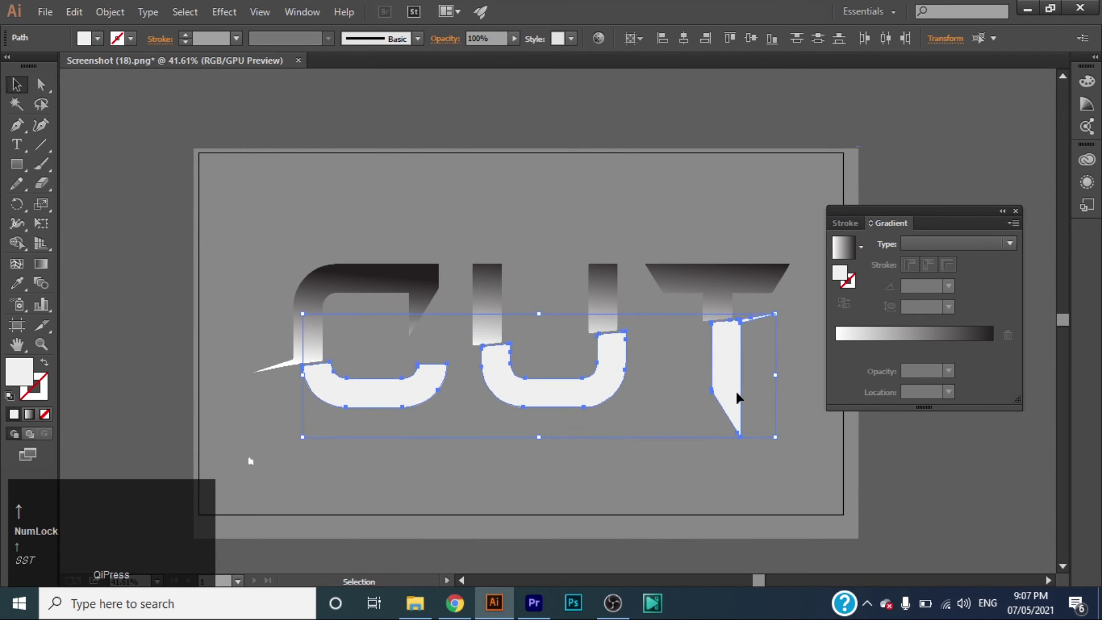
left_click(540, 506)
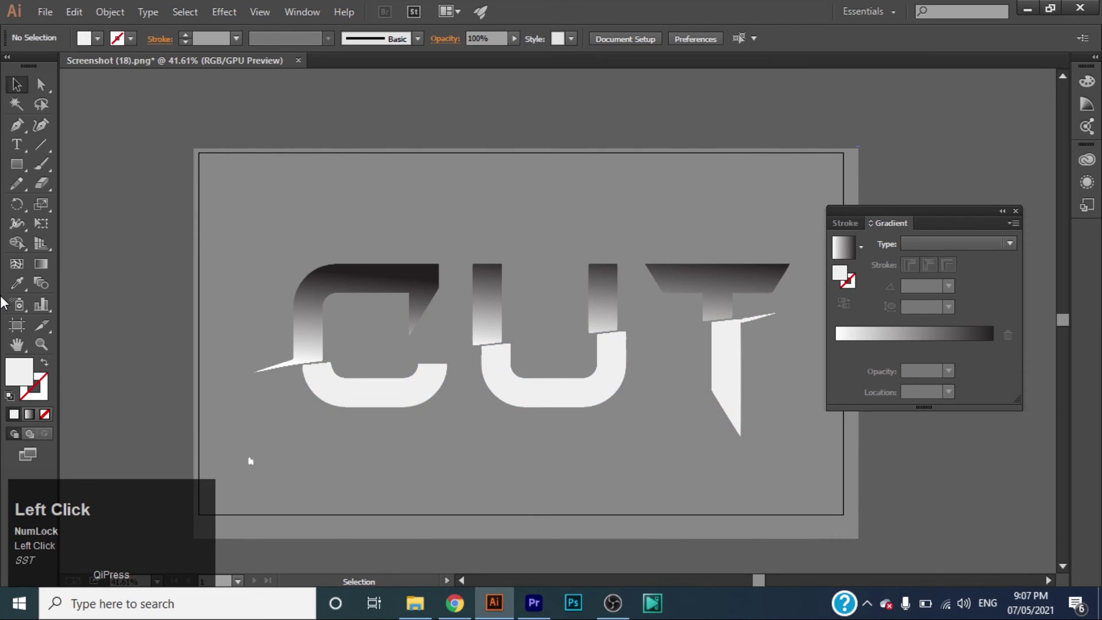
Set the background rectangle's fill to near-black #111010
left_click(229, 321)
double_click(19, 372)
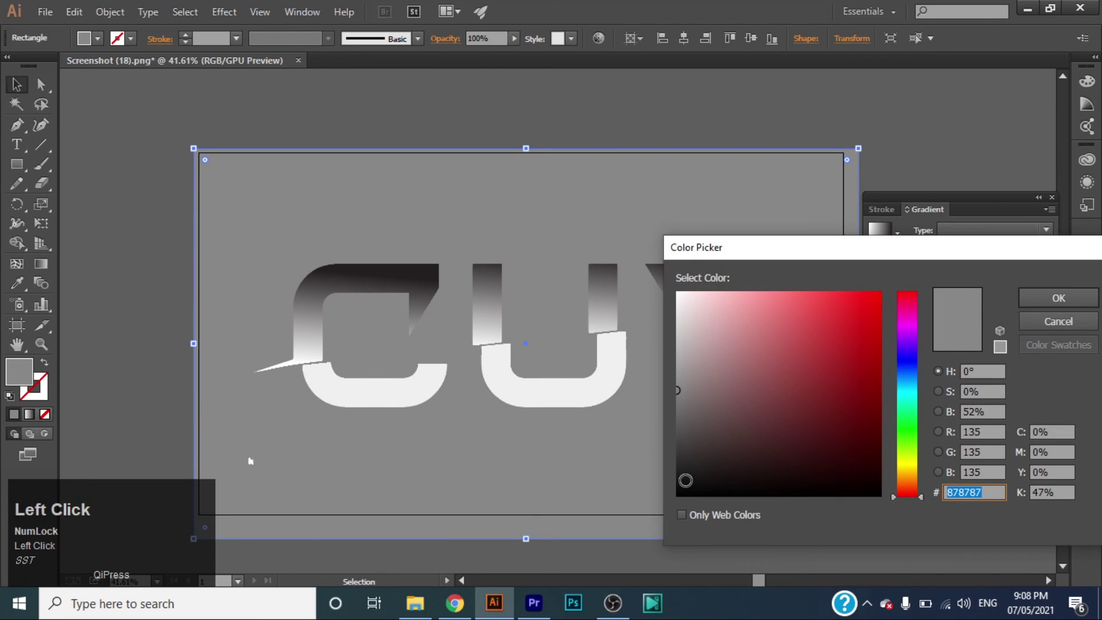
type("111010")
left_click(1044, 300)
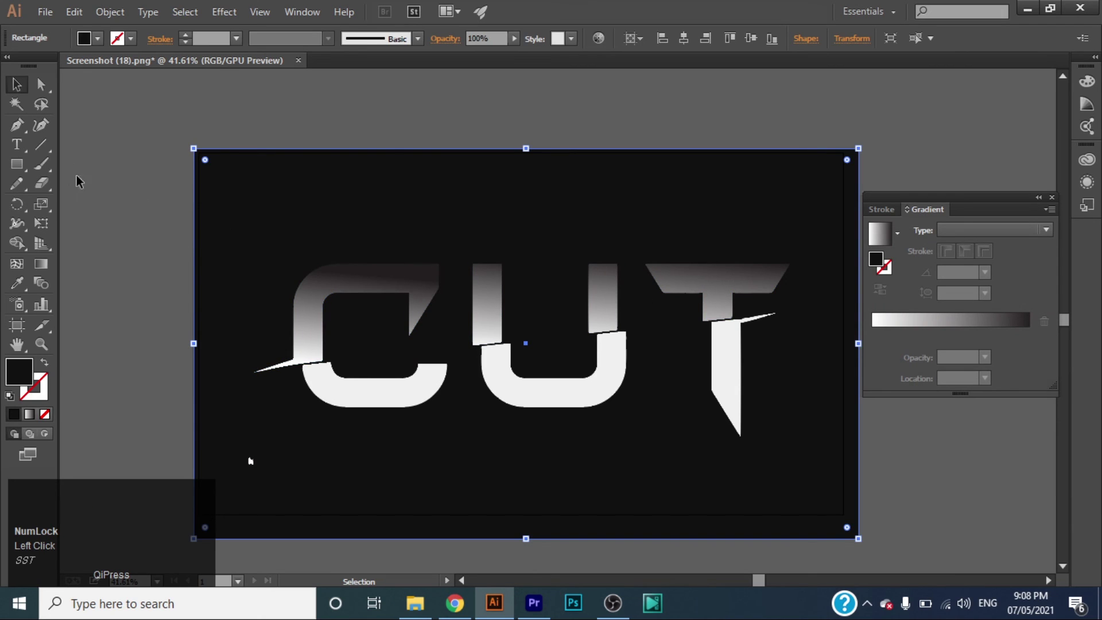
Close the gradient settings and zoom in on the lettering
left_click(1052, 198)
key("z")
left_click(350, 395)
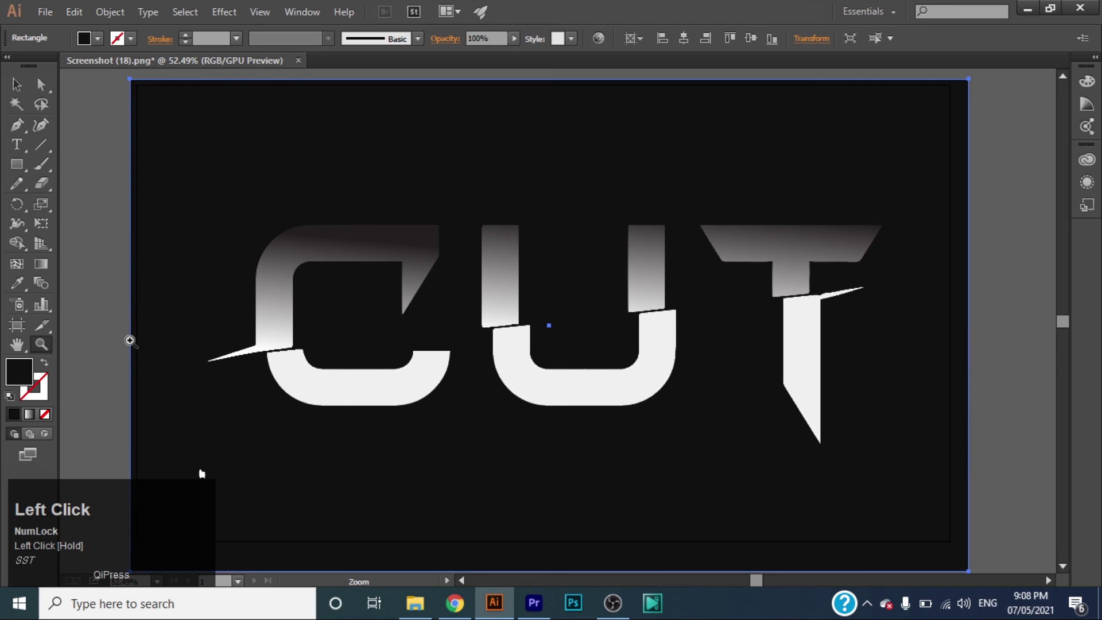